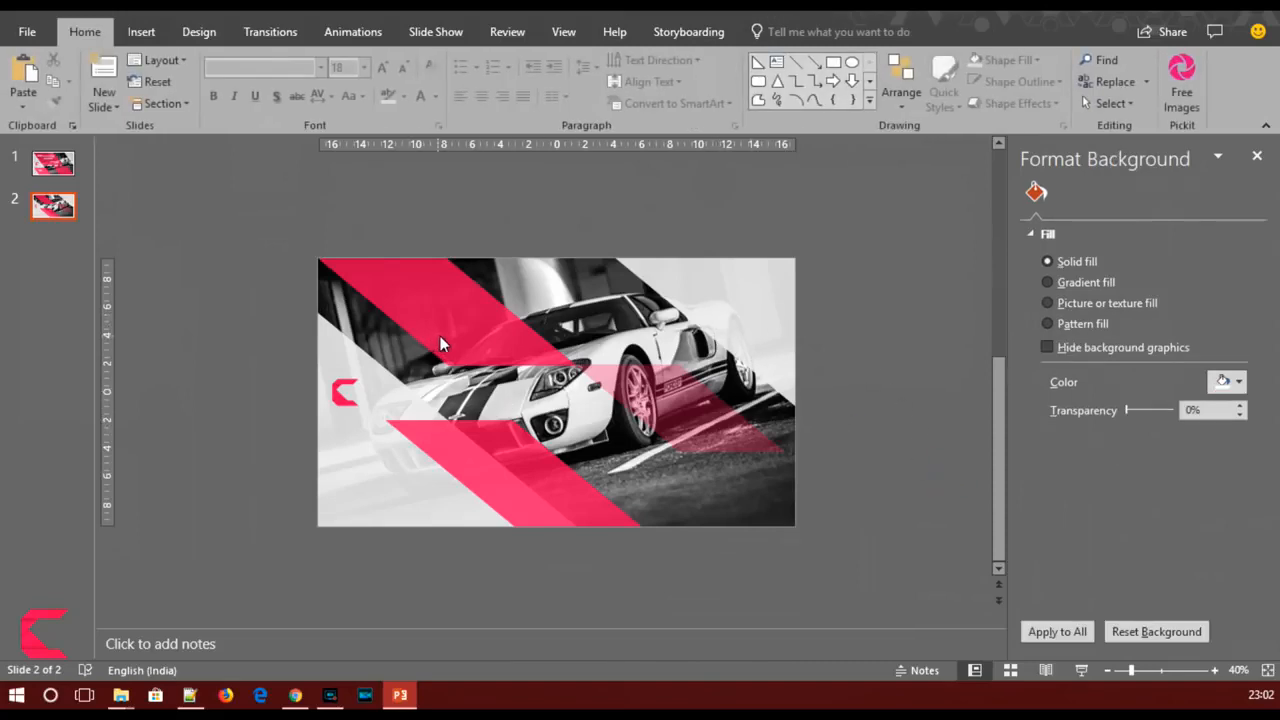
- Enlarge the lower pink parallelogram to about 8.08 cm high and 19.48 cm wide, keeping it on the slide's lower edge
{"action": "left_click", "coordinate": [499, 507]}
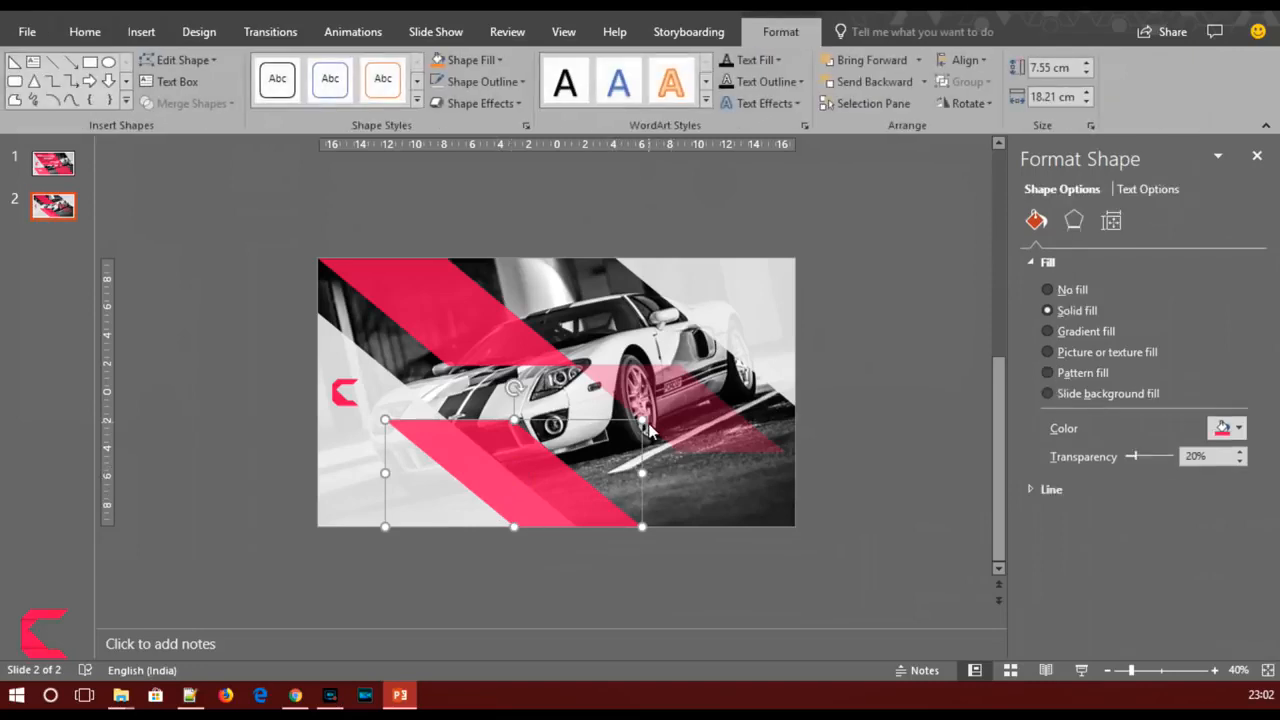
{"action": "left_click_drag", "start_coordinate": [641, 424], "coordinate": [722, 398]}
{"action": "left_click", "coordinate": [821, 519]}
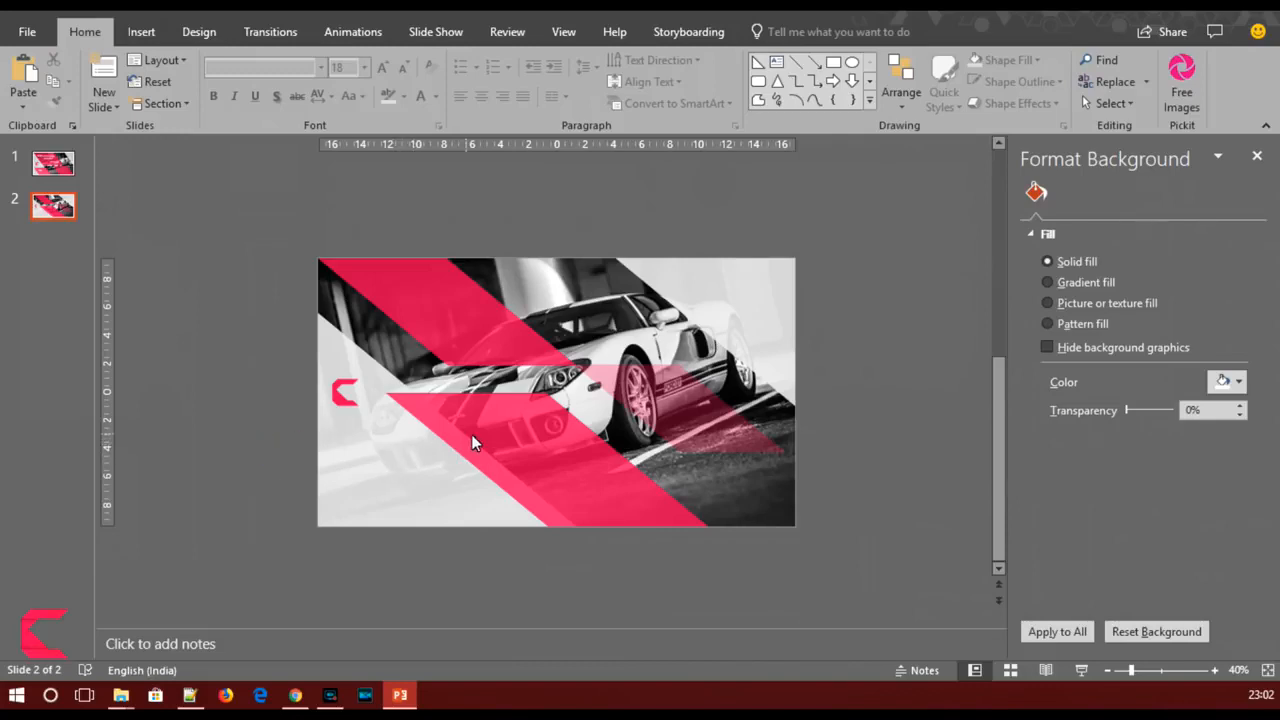
{"action": "left_click", "coordinate": [454, 320]}
{"action": "left_click", "coordinate": [230, 434]}
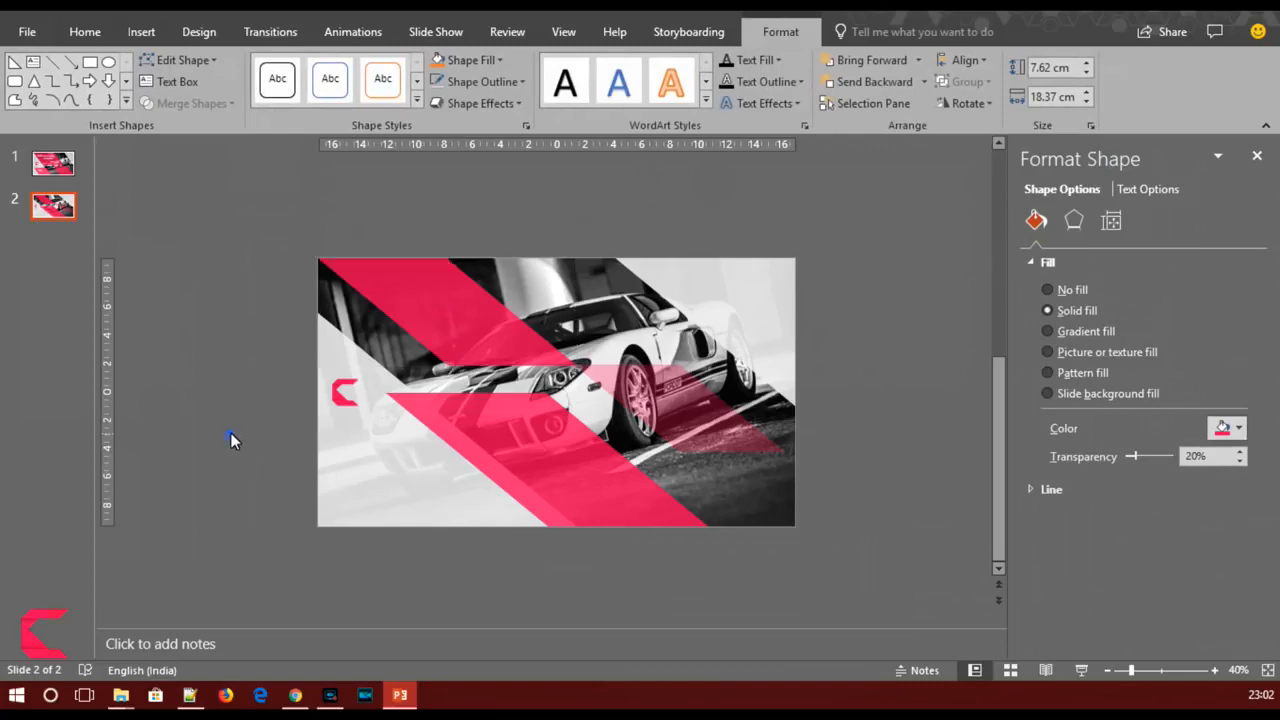
{"action": "left_click", "coordinate": [498, 443]}
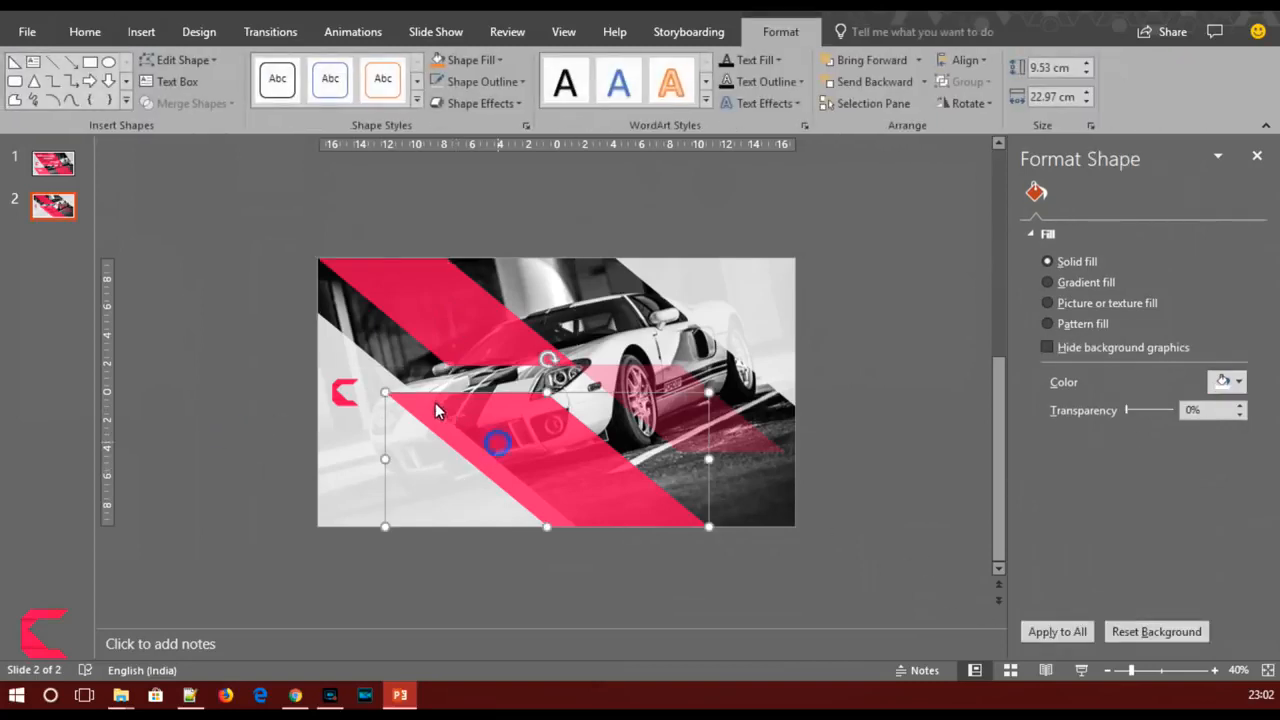
{"action": "left_click_drag", "start_coordinate": [386, 393], "coordinate": [565, 467]}
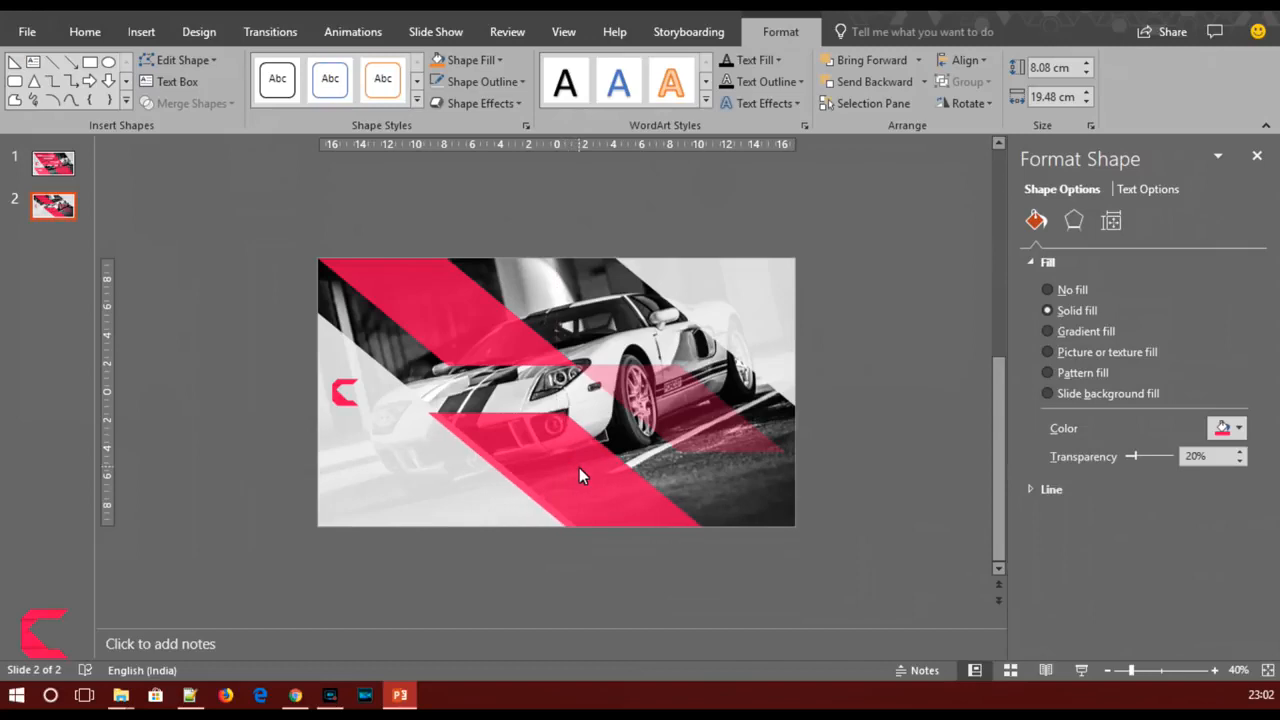
{"action": "left_click", "coordinate": [279, 434]}
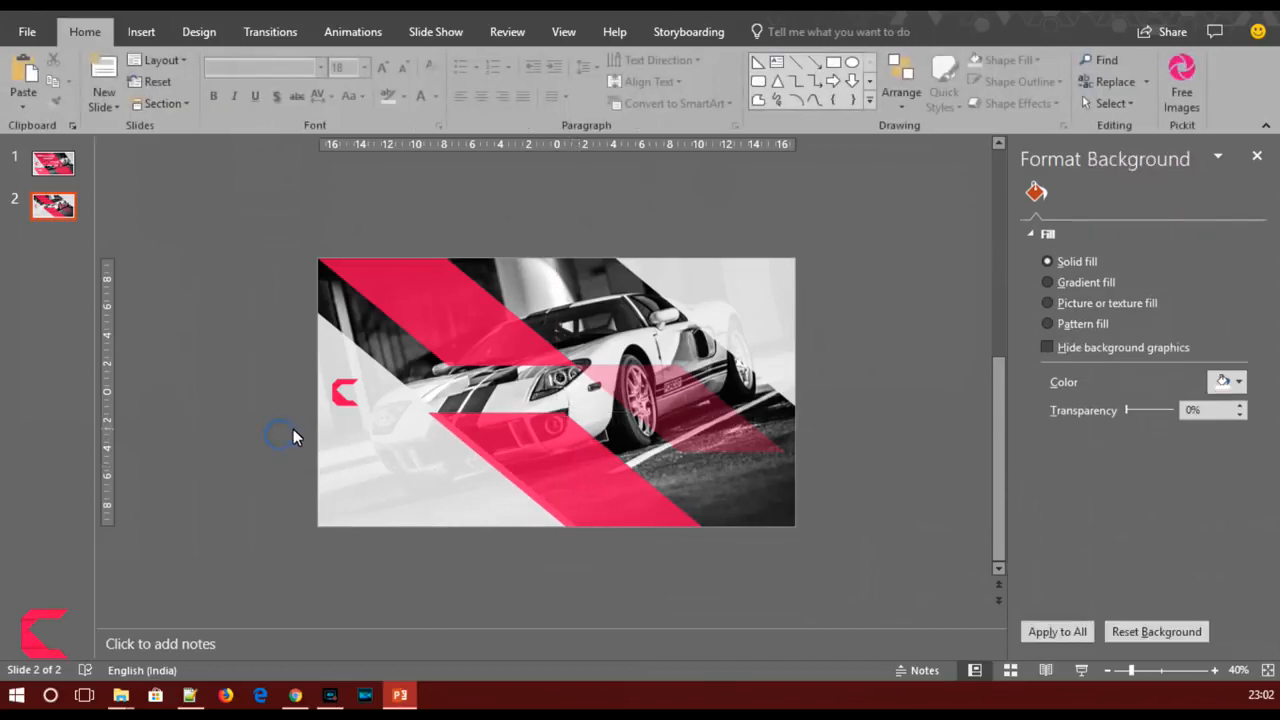
{"action": "left_click", "coordinate": [141, 33]}
{"action": "left_click", "coordinate": [322, 96]}
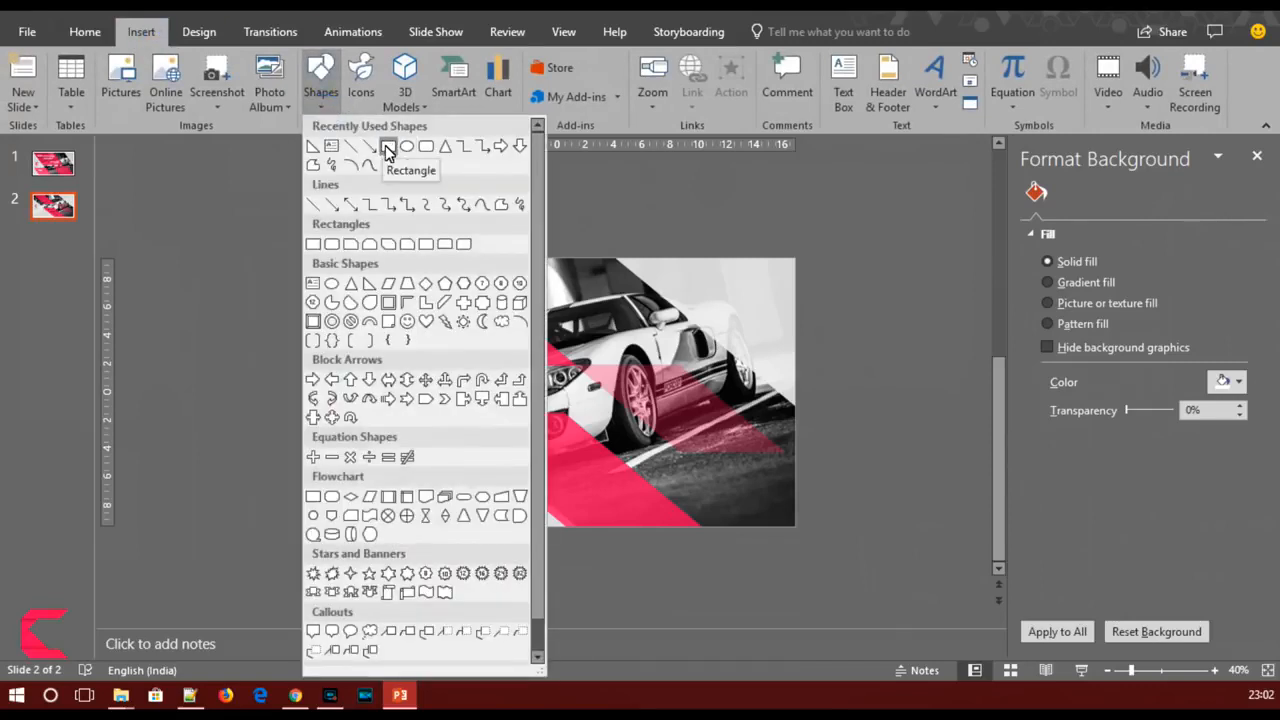
{"action": "left_click", "coordinate": [313, 148]}
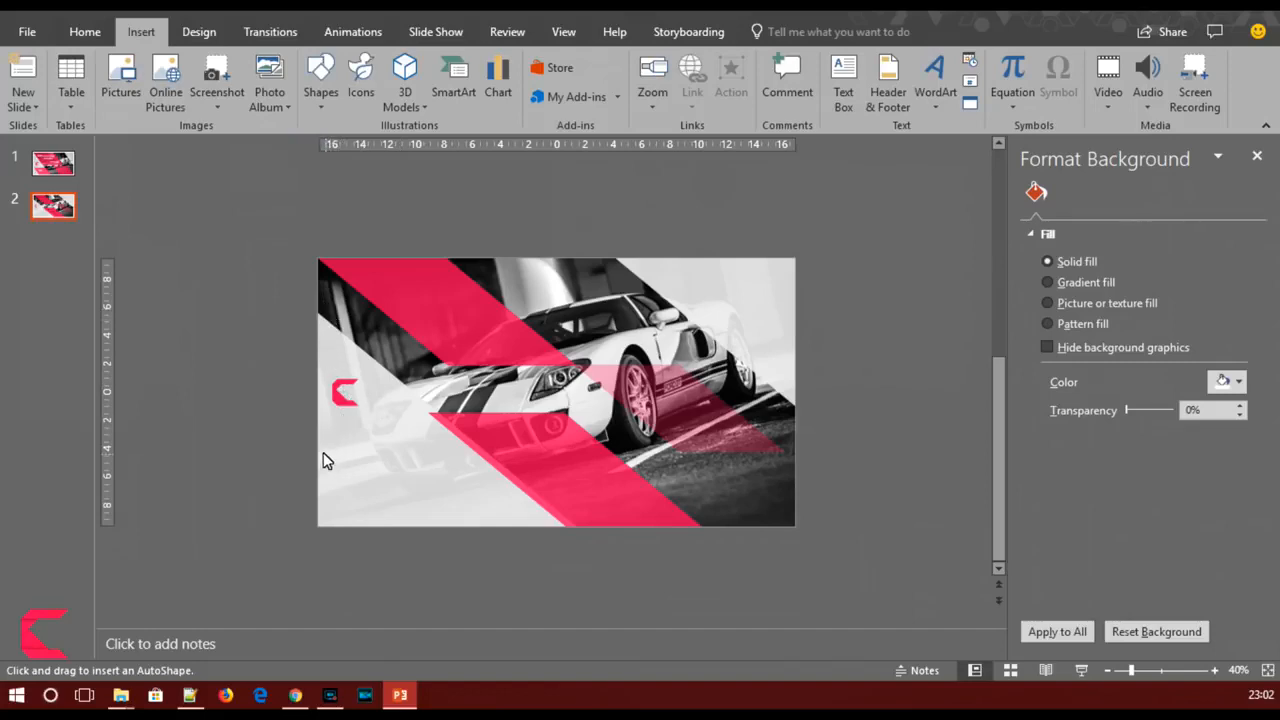
{"action": "mouse_move", "coordinate": [318, 270]}
{"action": "left_mouse_down"}
{"action": "mouse_move", "coordinate": [526, 471]}
{"action": "mouse_move", "coordinate": [666, 537]}
{"action": "mouse_move", "coordinate": [652, 525]}
{"action": "left_mouse_up"}
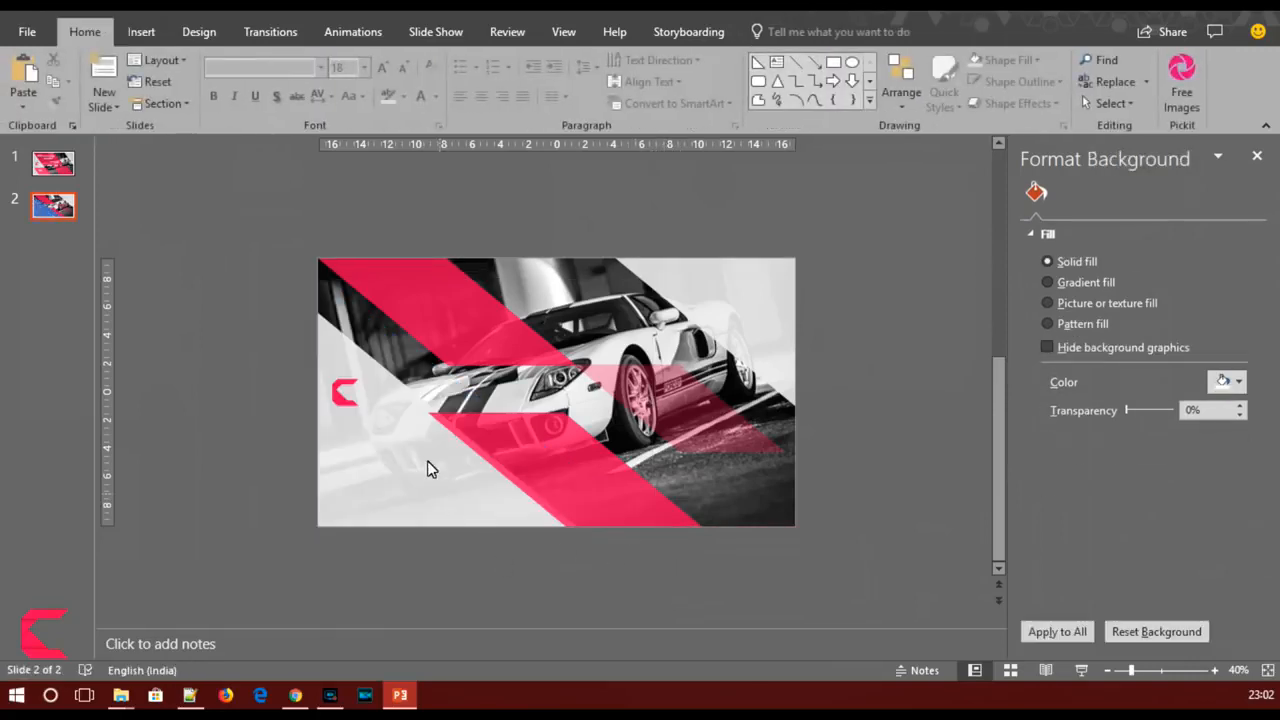
- Duplicate the translucent white triangle and place the copy exactly over the original in the slide's lower-left corner
{"action": "left_click", "coordinate": [414, 457]}
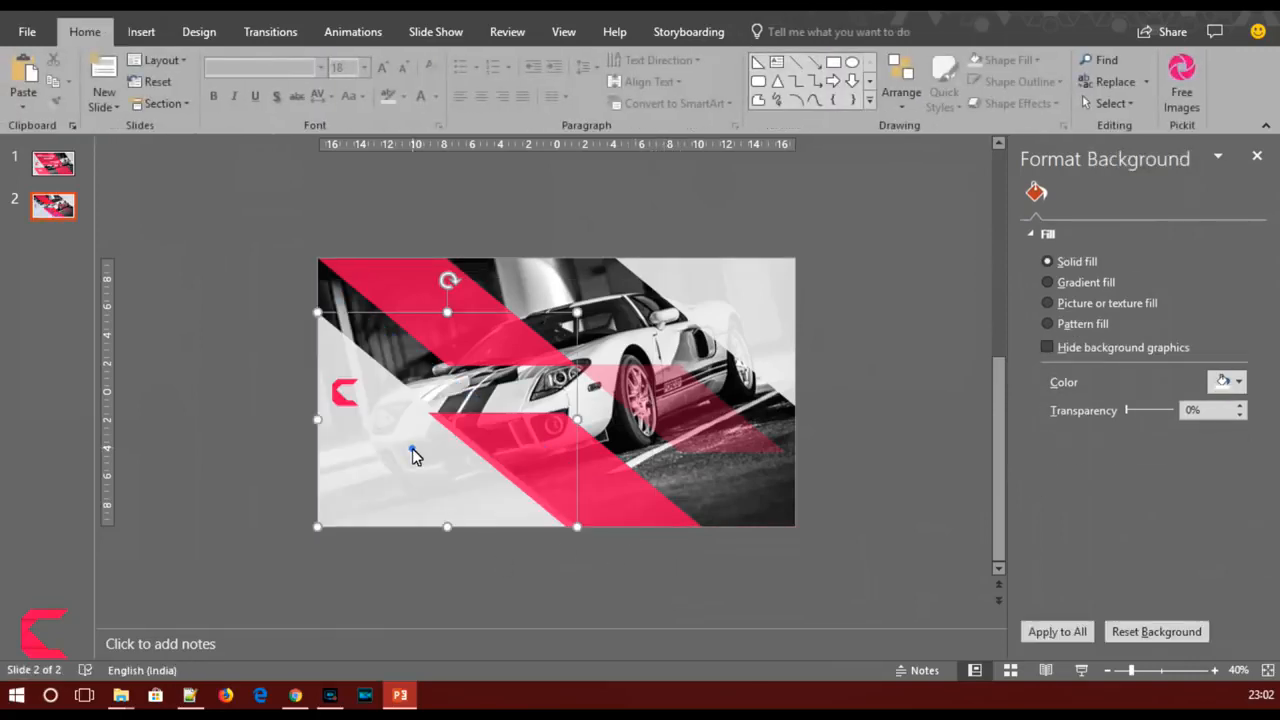
{"action": "key", "text": "ctrl+v"}
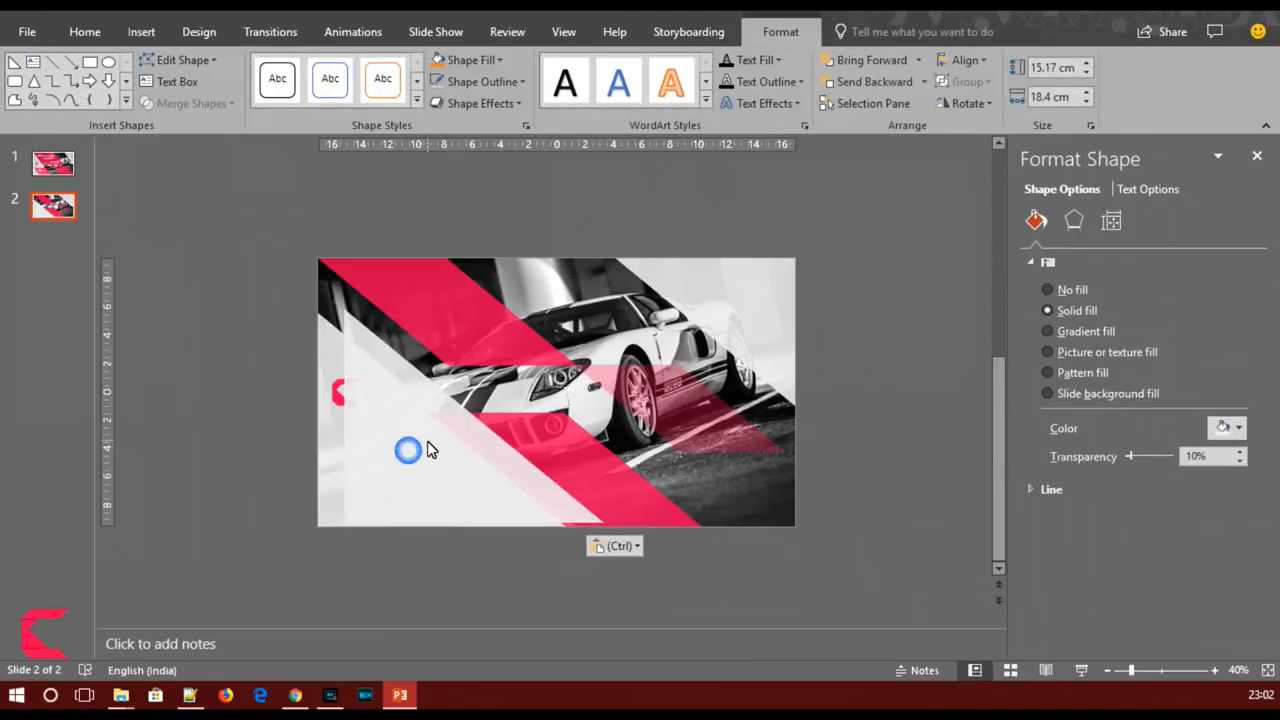
{"action": "mouse_move", "coordinate": [427, 449]}
{"action": "left_mouse_down"}
{"action": "mouse_move", "coordinate": [457, 449]}
{"action": "mouse_move", "coordinate": [405, 453]}
{"action": "left_mouse_up"}
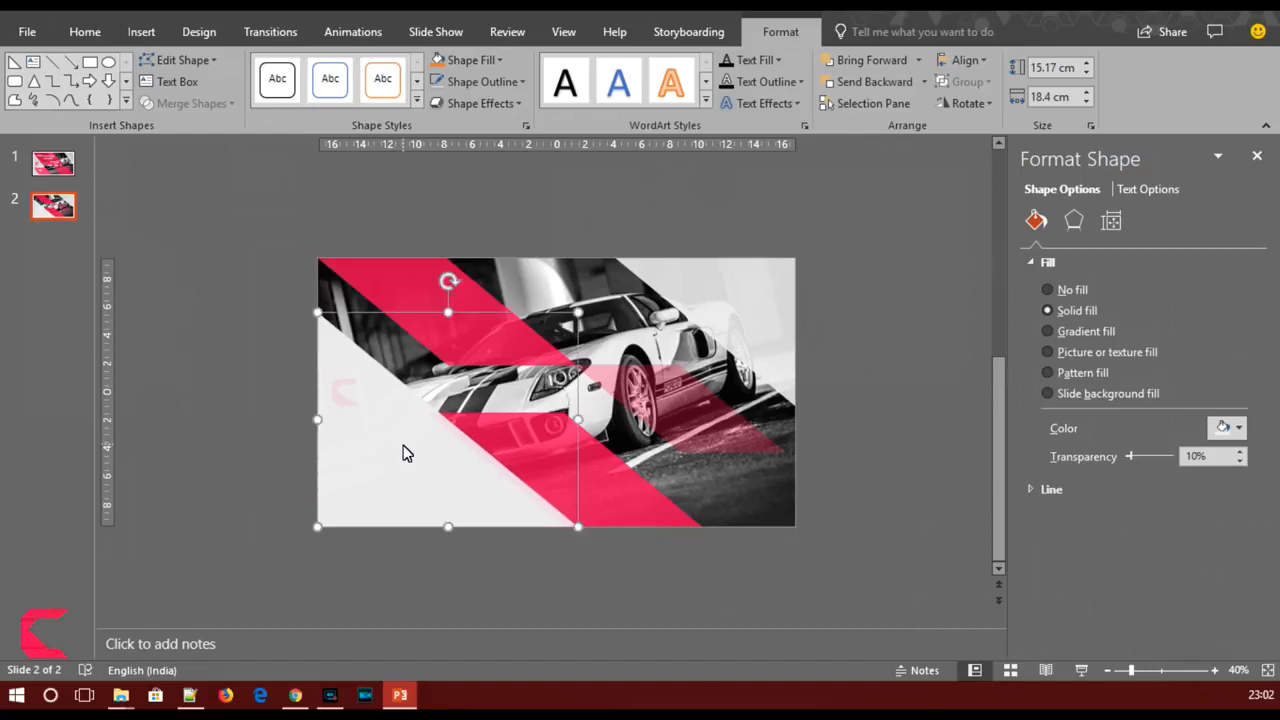
- Enlarge the triangle copy to about 18.55 cm high and 22.5 cm wide, aligned with the slide's left and lower edges
{"action": "left_click_drag", "start_coordinate": [576, 310], "coordinate": [616, 281]}
{"action": "left_click_drag", "start_coordinate": [363, 512], "coordinate": [402, 480]}
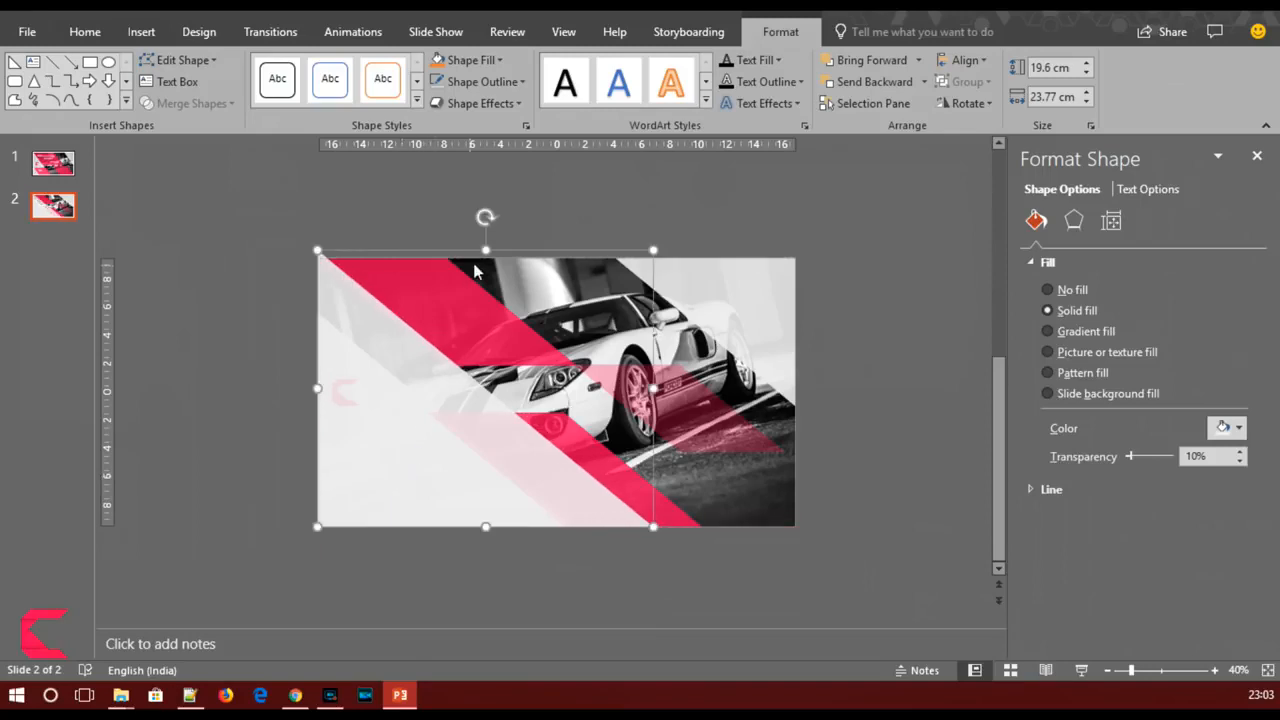
{"action": "left_click_drag", "start_coordinate": [320, 253], "coordinate": [338, 289]}
{"action": "left_click_drag", "start_coordinate": [368, 386], "coordinate": [368, 391]}
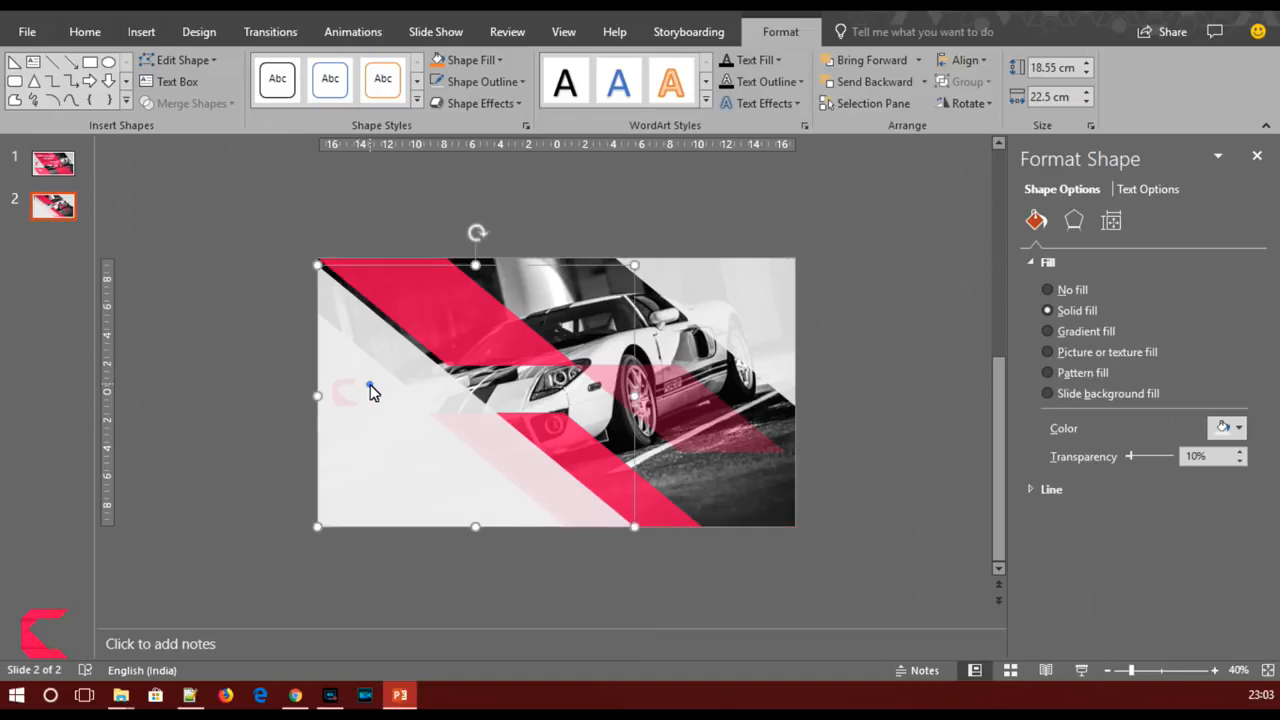
- Send the enlarged triangle to the back, followed by the car photo, so the triangle lies directly above the photo
{"action": "right_click", "coordinate": [366, 388]}
{"action": "left_click", "coordinate": [436, 452]}
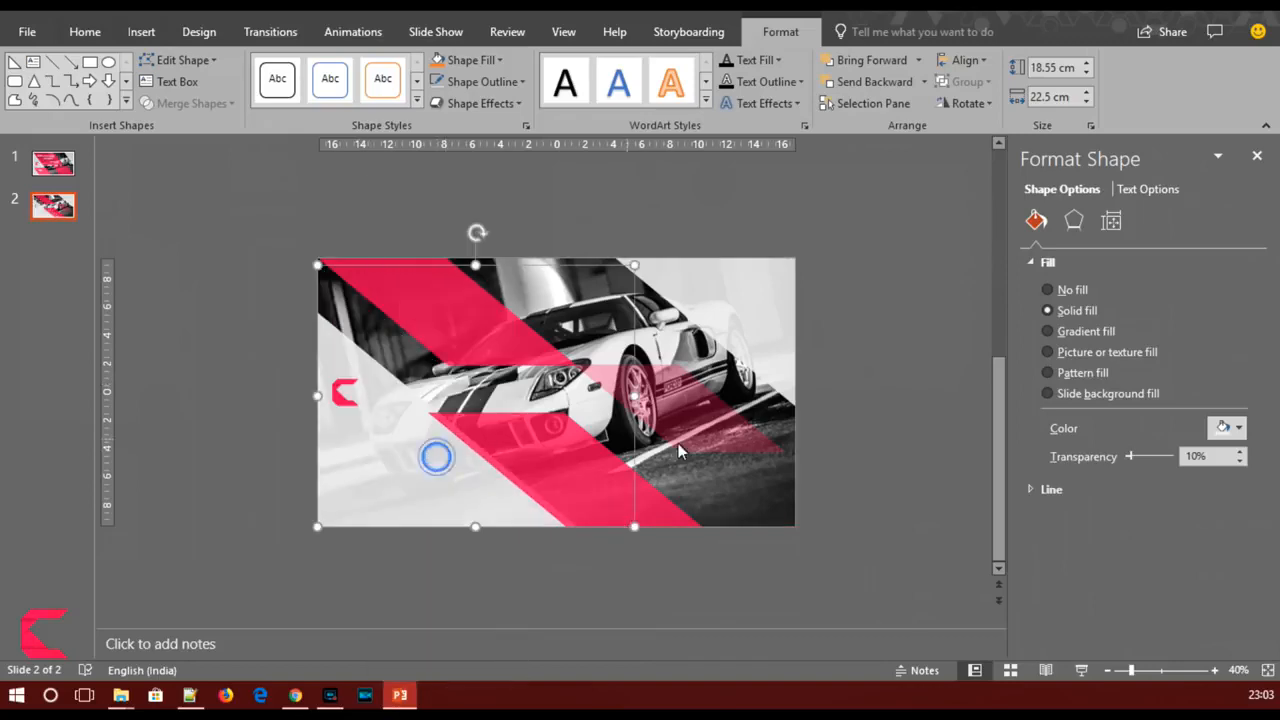
{"action": "left_click", "coordinate": [710, 484]}
{"action": "right_click", "coordinate": [710, 484]}
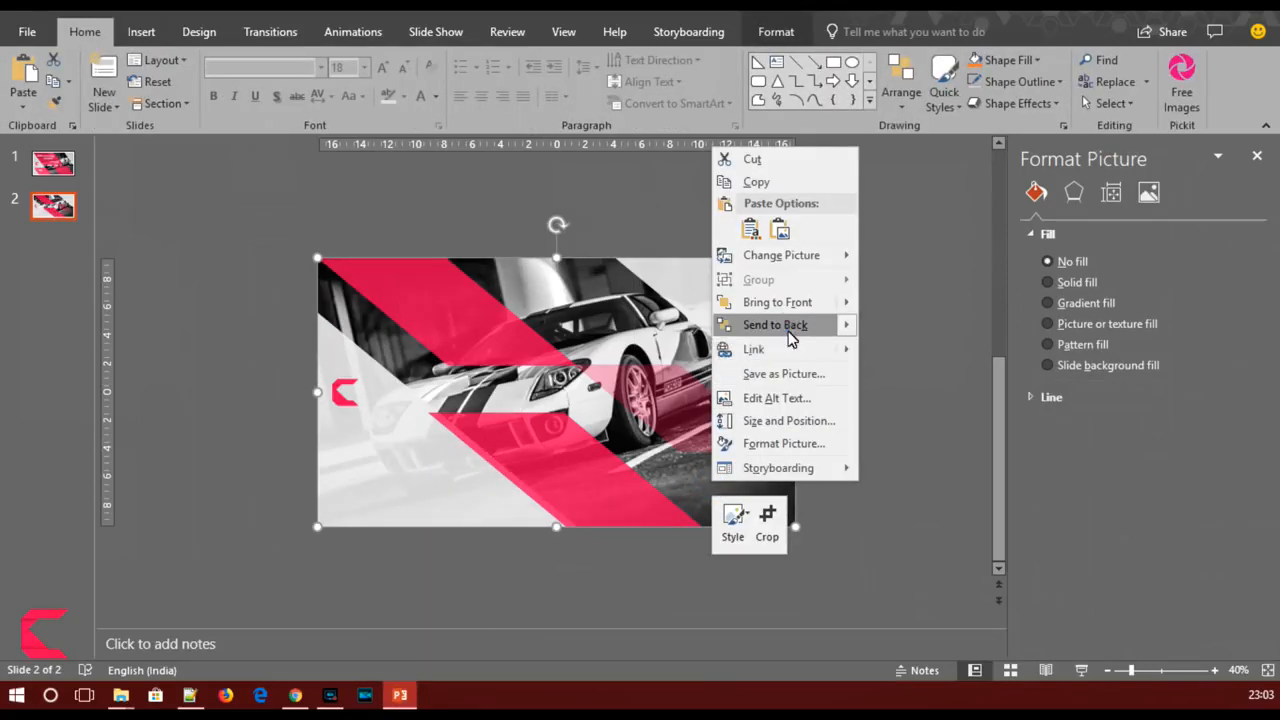
{"action": "left_click", "coordinate": [781, 325]}
- Give the enlarged back triangle a solid black fill with 8% transparency
{"action": "left_click", "coordinate": [381, 338]}
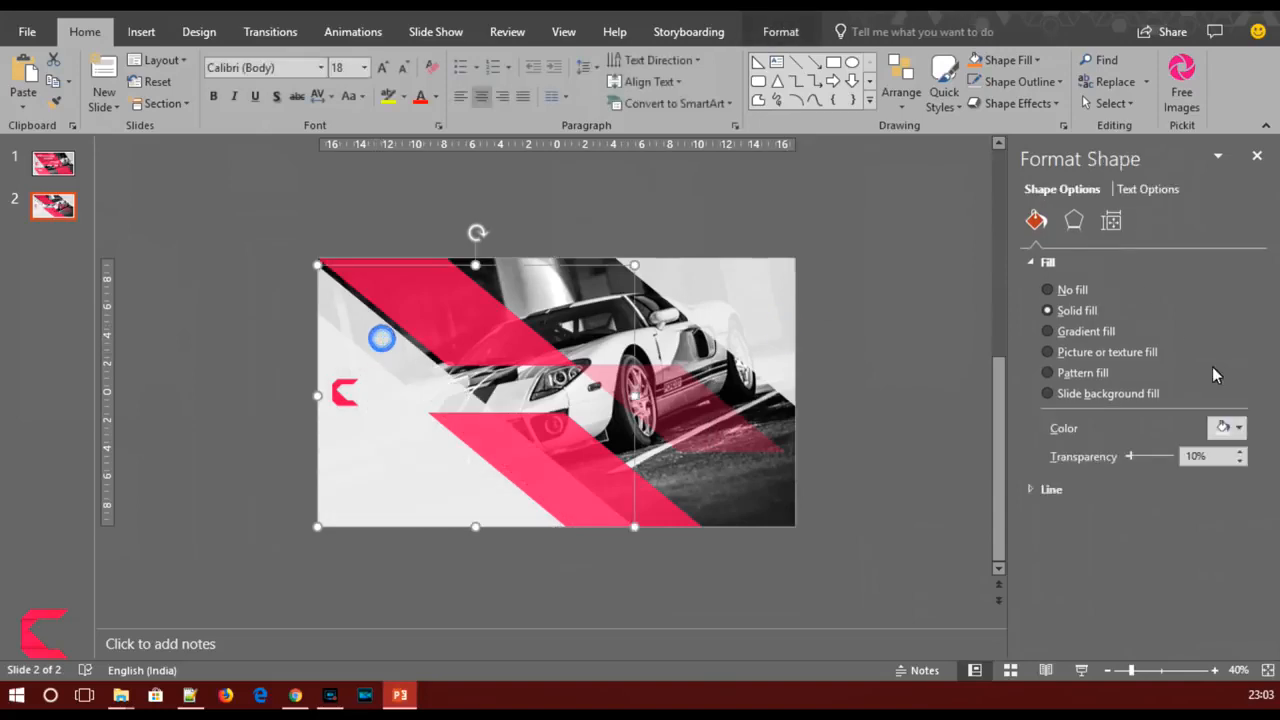
{"action": "left_click", "coordinate": [1228, 428]}
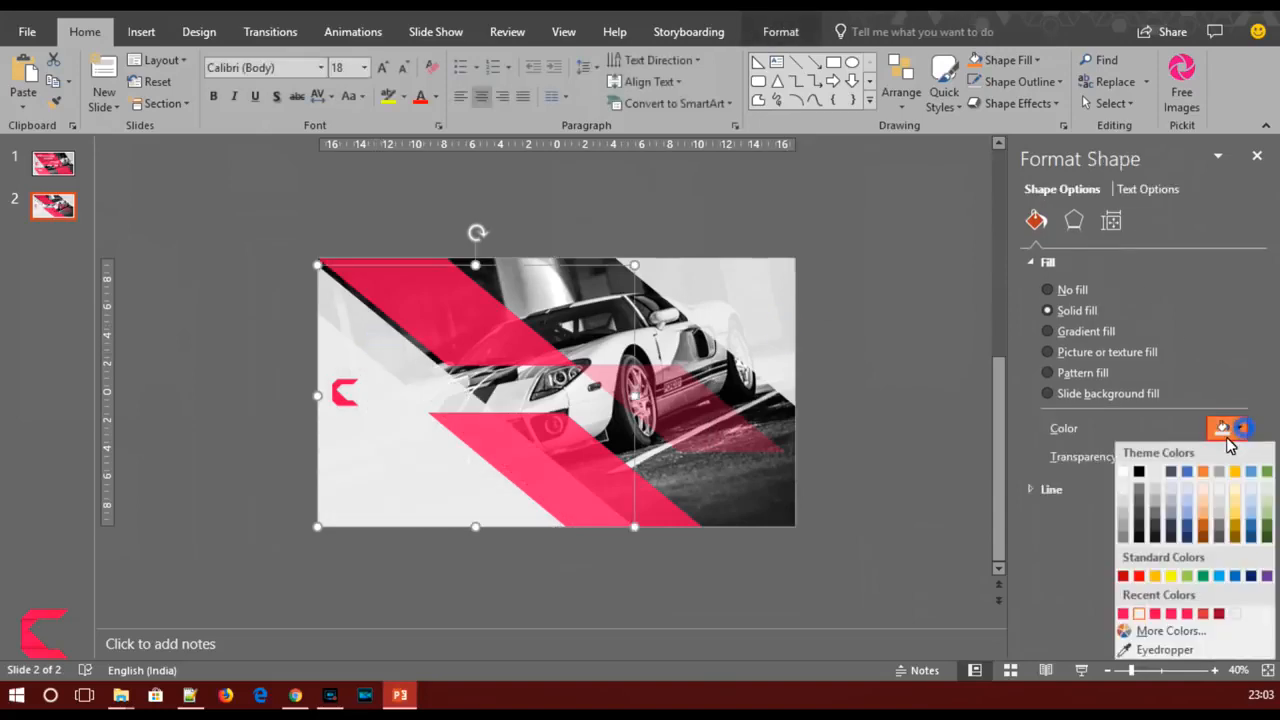
{"action": "left_click", "coordinate": [1251, 577]}
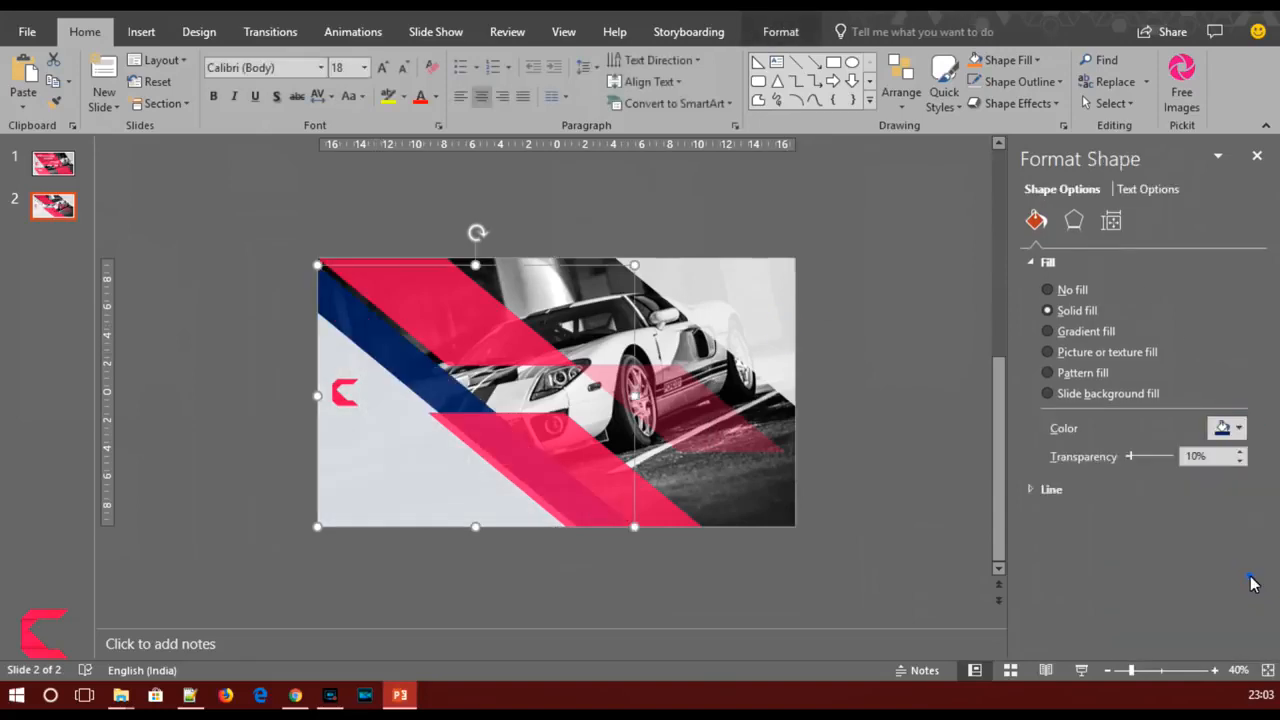
{"action": "left_click", "coordinate": [1228, 428]}
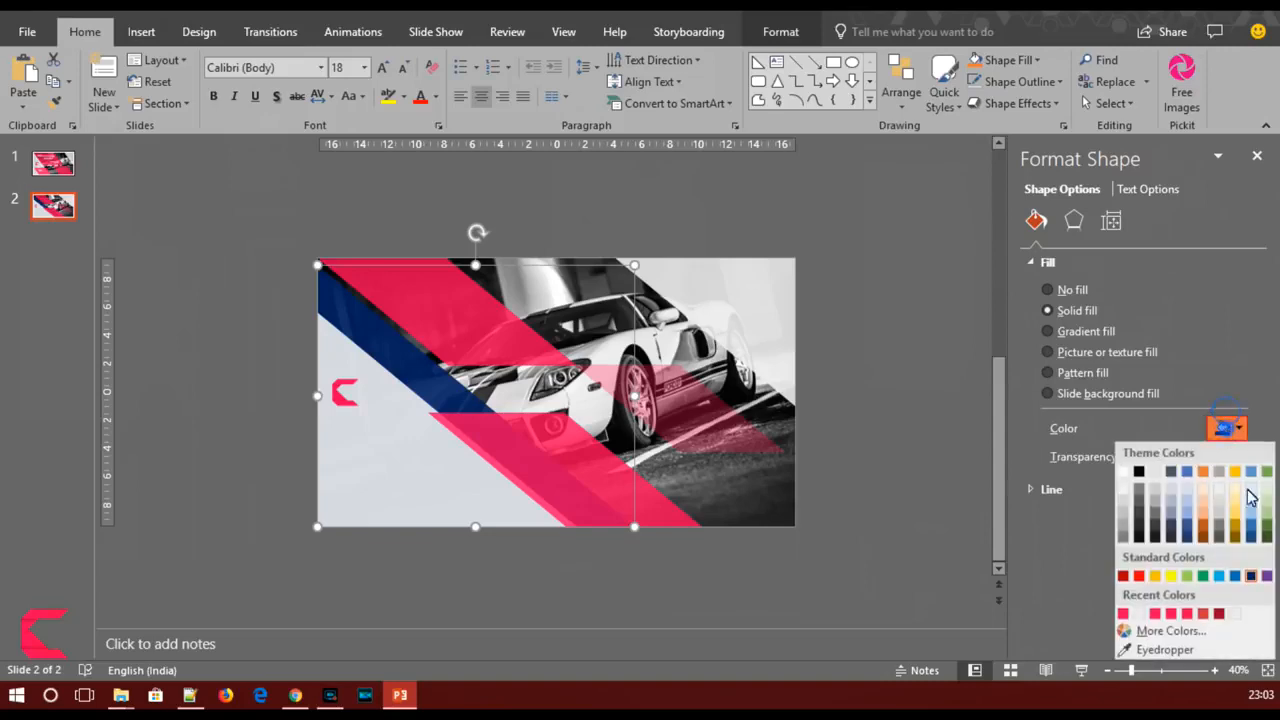
{"action": "left_click", "coordinate": [1138, 530]}
{"action": "left_click_drag", "start_coordinate": [1131, 456], "coordinate": [1129, 467]}
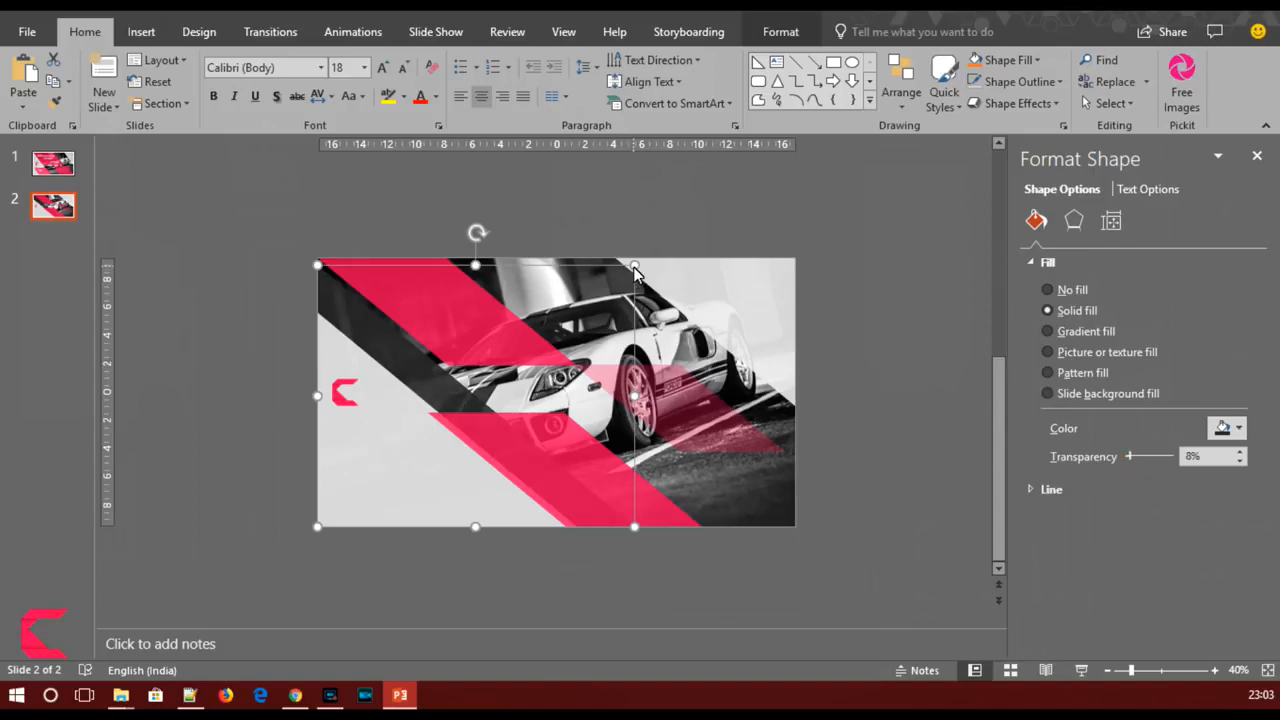
{"action": "left_click", "coordinate": [1230, 430]}
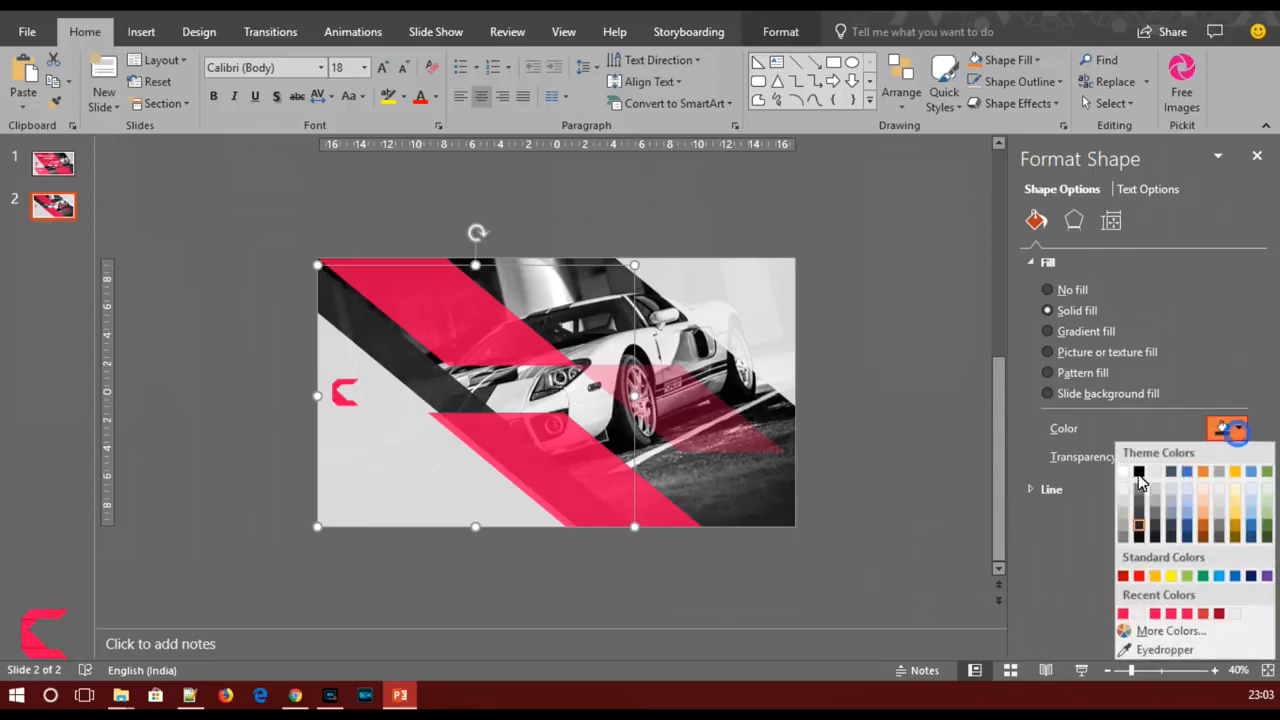
{"action": "left_click", "coordinate": [1134, 474]}
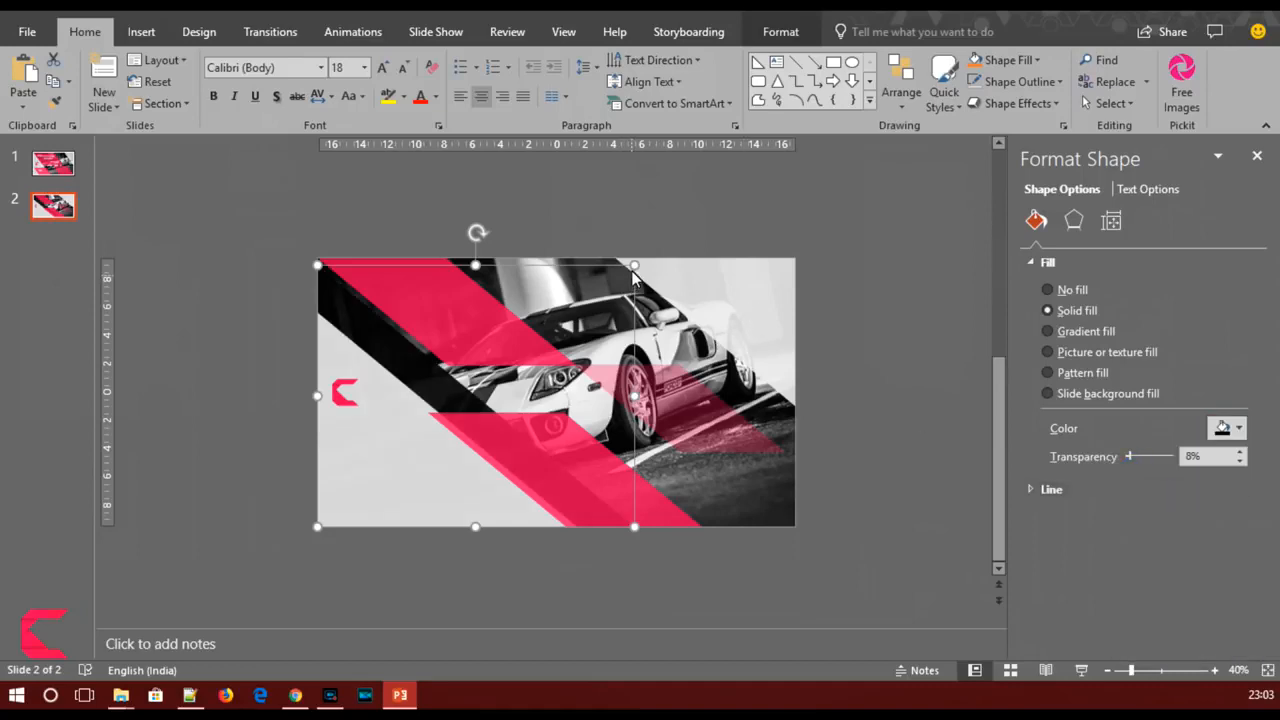
- Enlarge the black triangle past the slide's upper edge and realign it with the slide's left and lower edges
{"action": "left_click_drag", "start_coordinate": [634, 267], "coordinate": [655, 248]}
{"action": "left_click", "coordinate": [374, 545]}
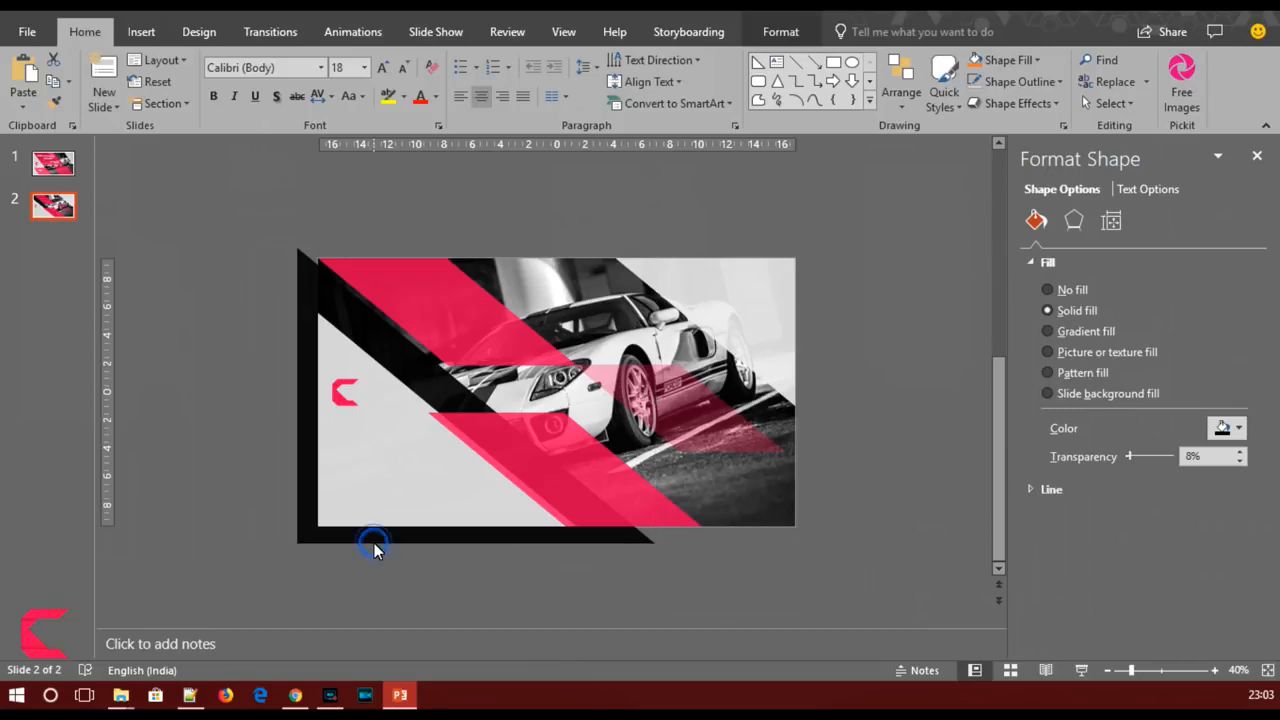
{"action": "left_click", "coordinate": [374, 543]}
{"action": "mouse_move", "coordinate": [389, 543]}
{"action": "left_mouse_down"}
{"action": "mouse_move", "coordinate": [407, 545]}
{"action": "mouse_move", "coordinate": [407, 527]}
{"action": "left_mouse_up"}
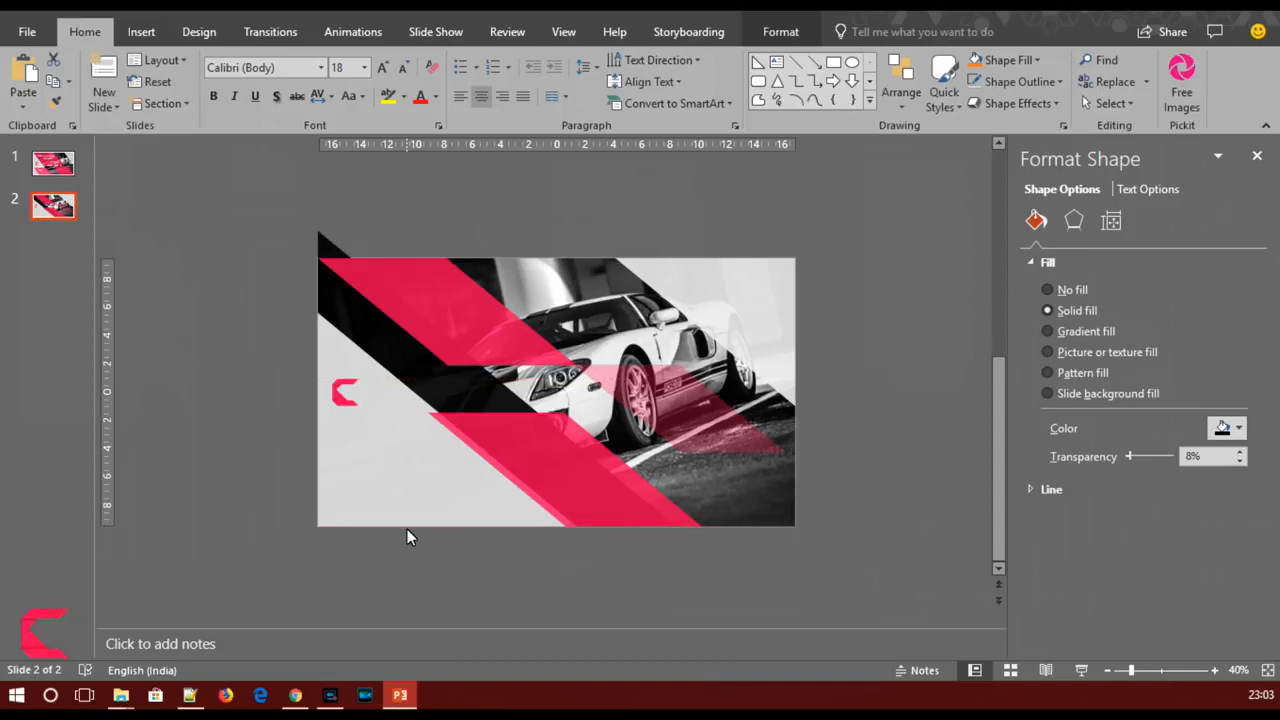
{"action": "left_click_drag", "start_coordinate": [407, 530], "coordinate": [407, 521]}
{"action": "left_click_drag", "start_coordinate": [495, 233], "coordinate": [495, 257]}
{"action": "key", "text": "ctrl+z"}
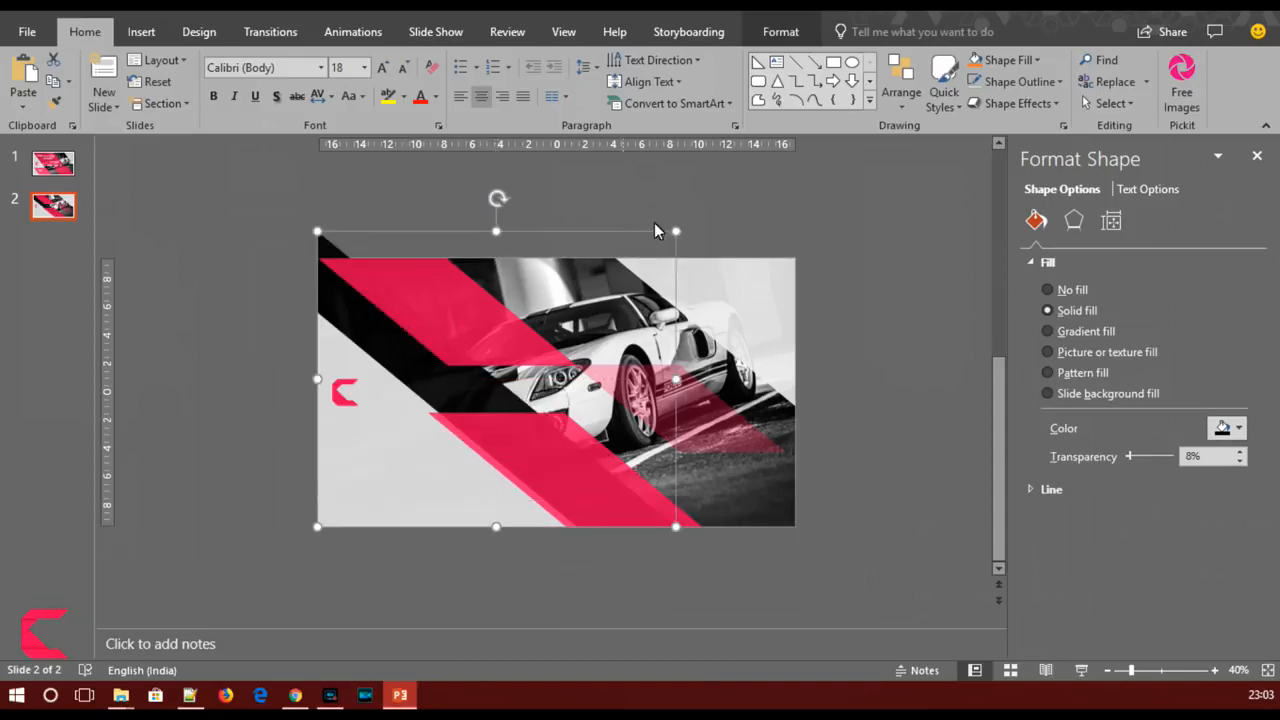
{"action": "left_click_drag", "start_coordinate": [676, 231], "coordinate": [675, 233]}
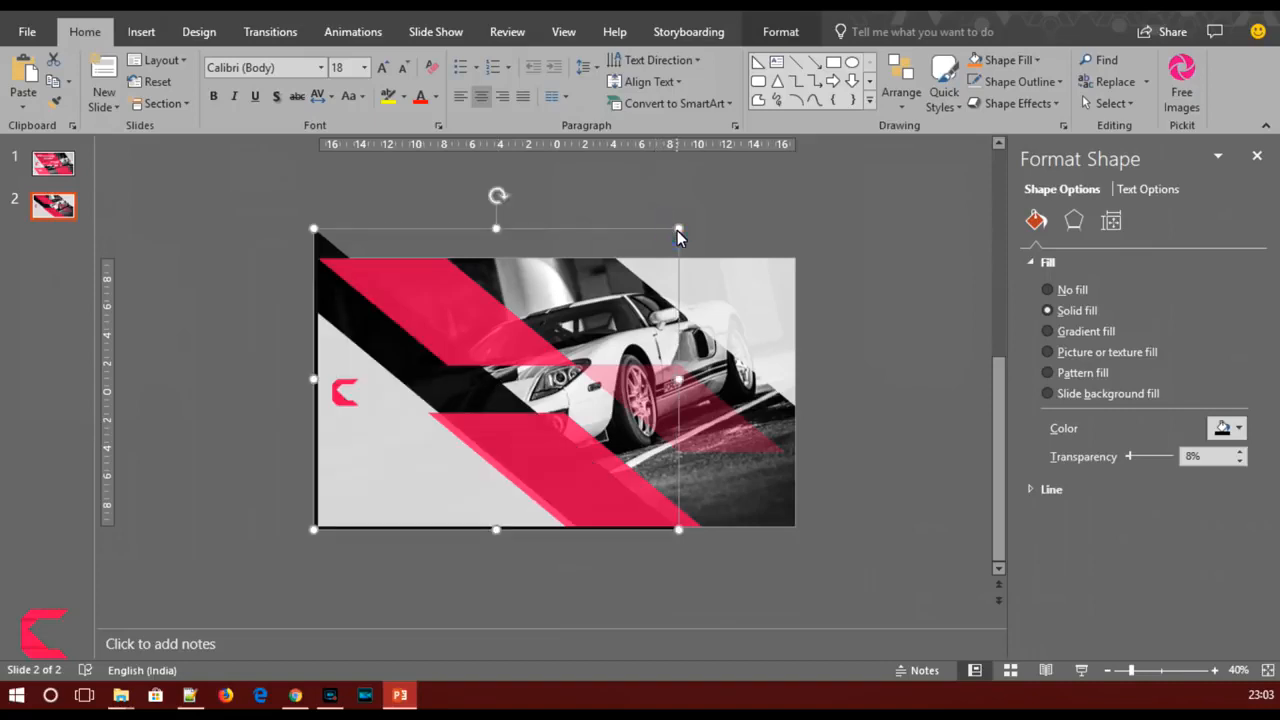
{"action": "left_click", "coordinate": [442, 605]}
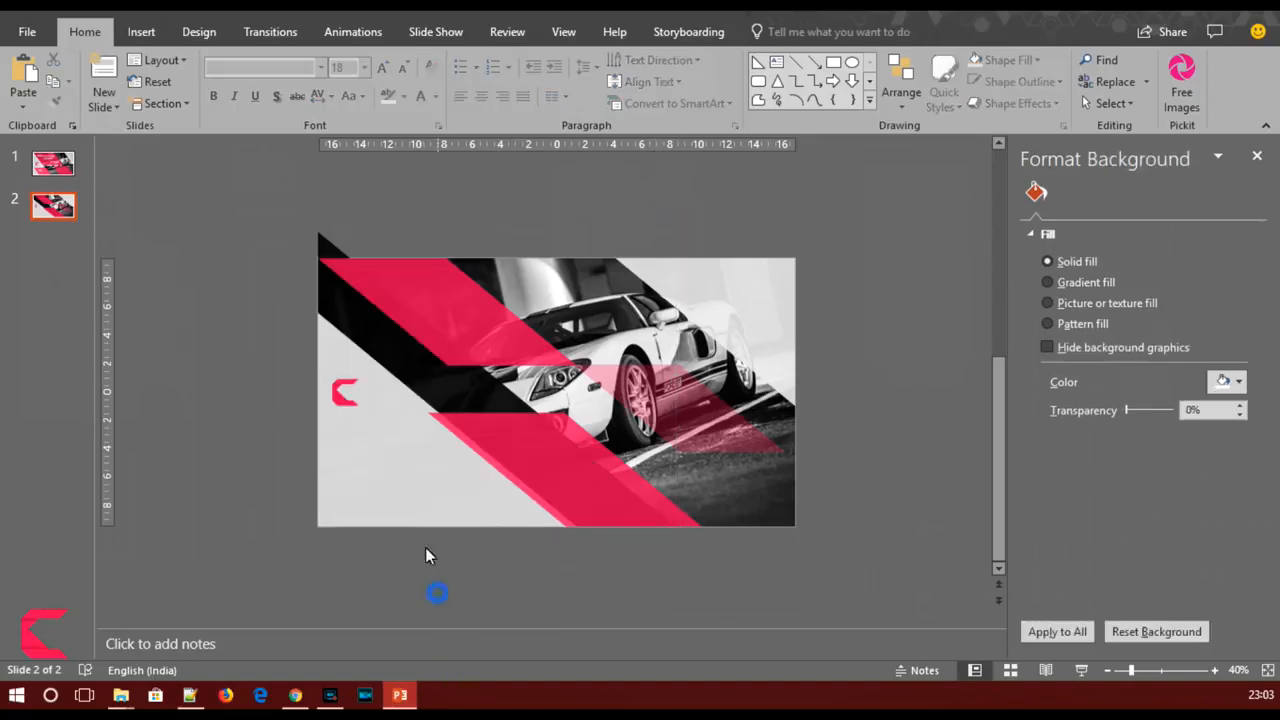
- Nudge the small white triangle right and up so a black border shows along its left and lower sides
{"action": "left_click", "coordinate": [403, 480]}
{"action": "key", "text": "Right"}
{"action": "key", "text": "Right"}
{"action": "key", "text": "Right"}
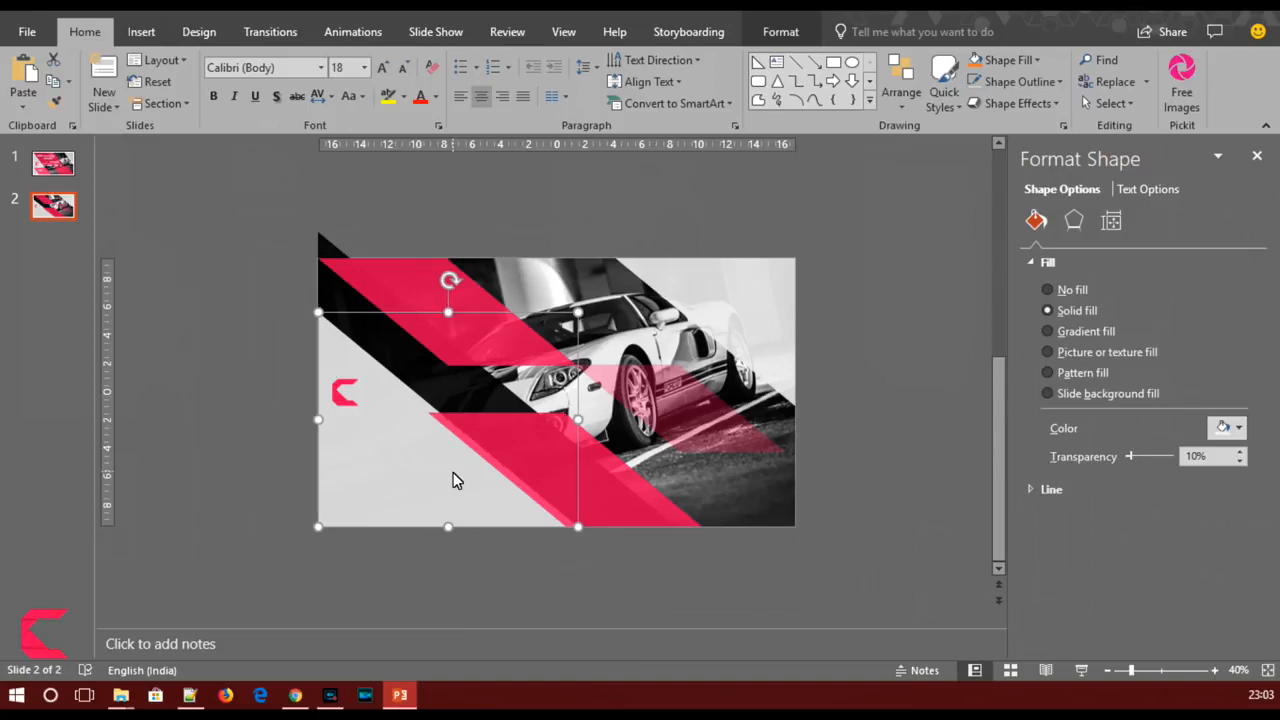
{"action": "key", "text": "Up"}
{"action": "key", "text": "Up"}
{"action": "key", "text": "Up"}
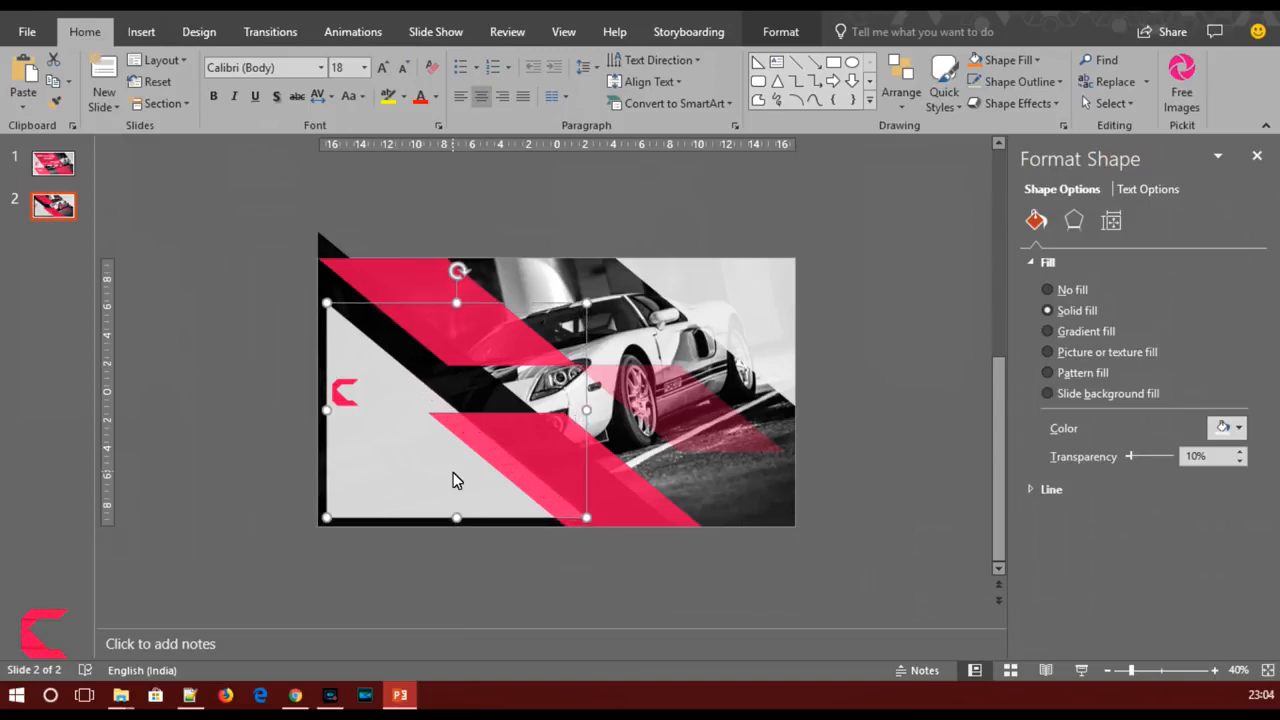
- Set the fill transparency to 30% for the black triangle and 20% for the small white triangle
{"action": "left_click", "coordinate": [478, 398]}
{"action": "left_click_drag", "start_coordinate": [1130, 461], "coordinate": [1143, 463]}
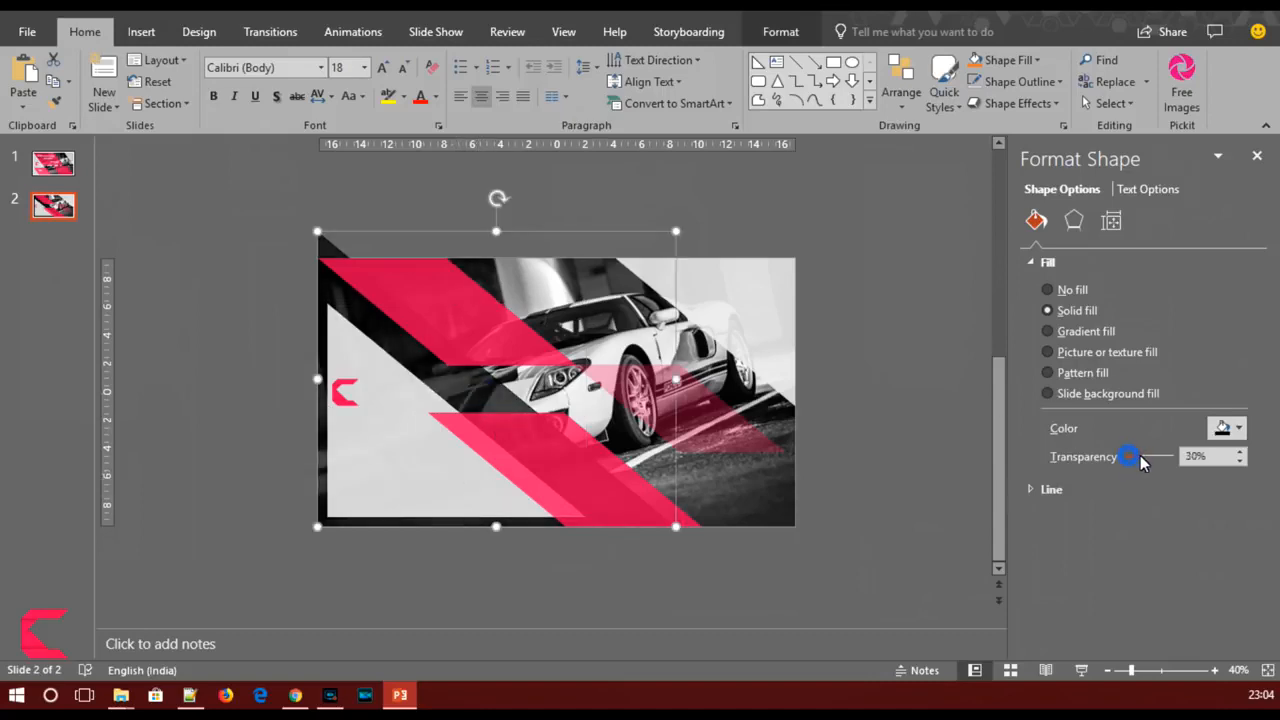
{"action": "left_click", "coordinate": [354, 491]}
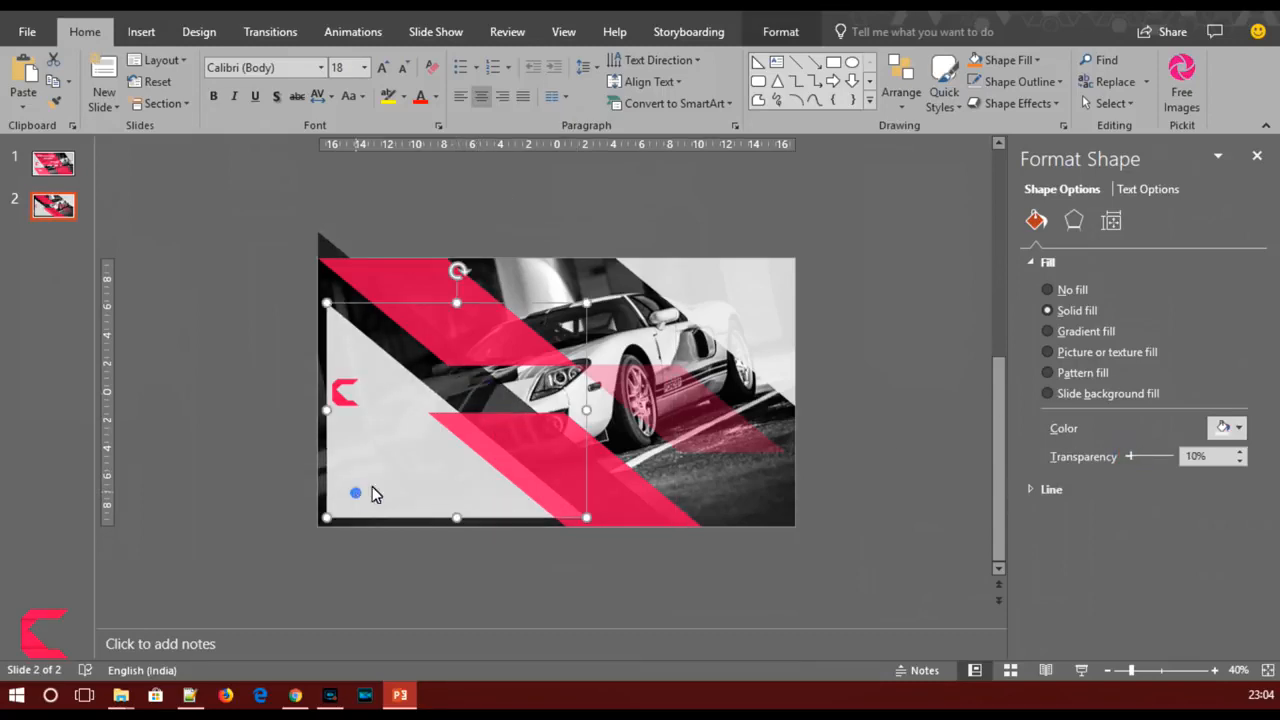
{"action": "left_click_drag", "start_coordinate": [1132, 456], "coordinate": [1137, 461]}
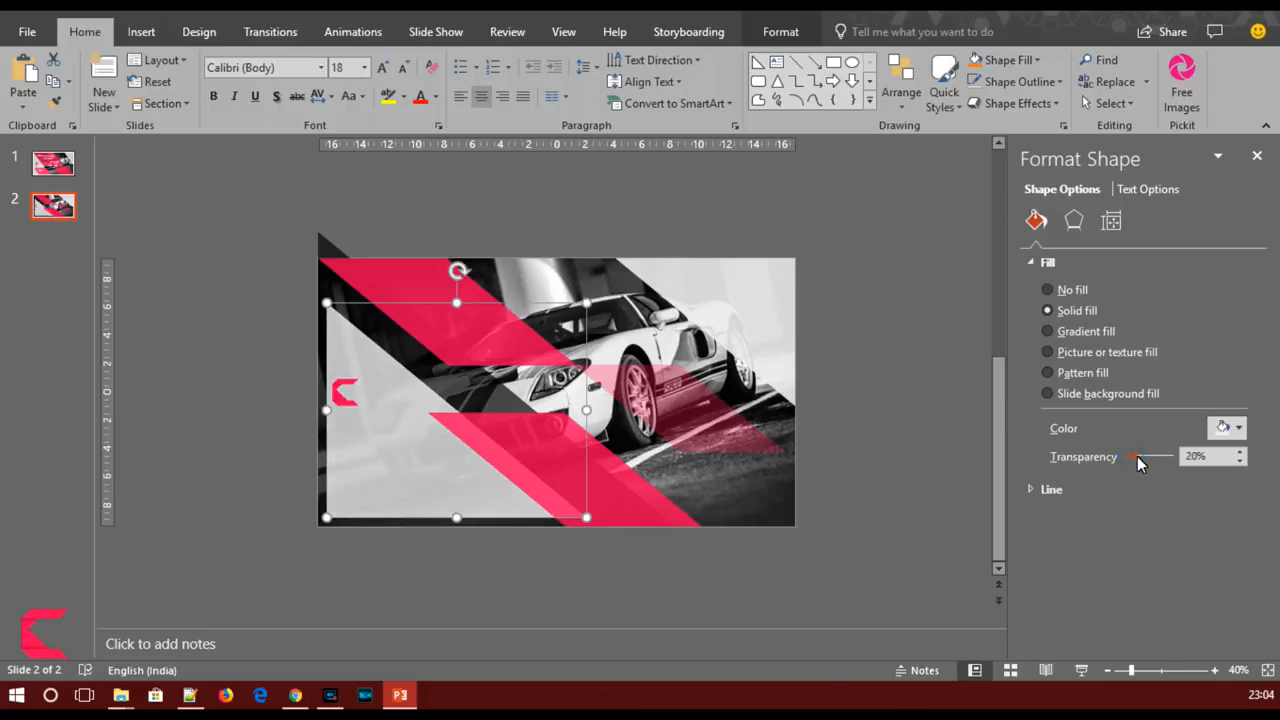
{"action": "left_click", "coordinate": [521, 594]}
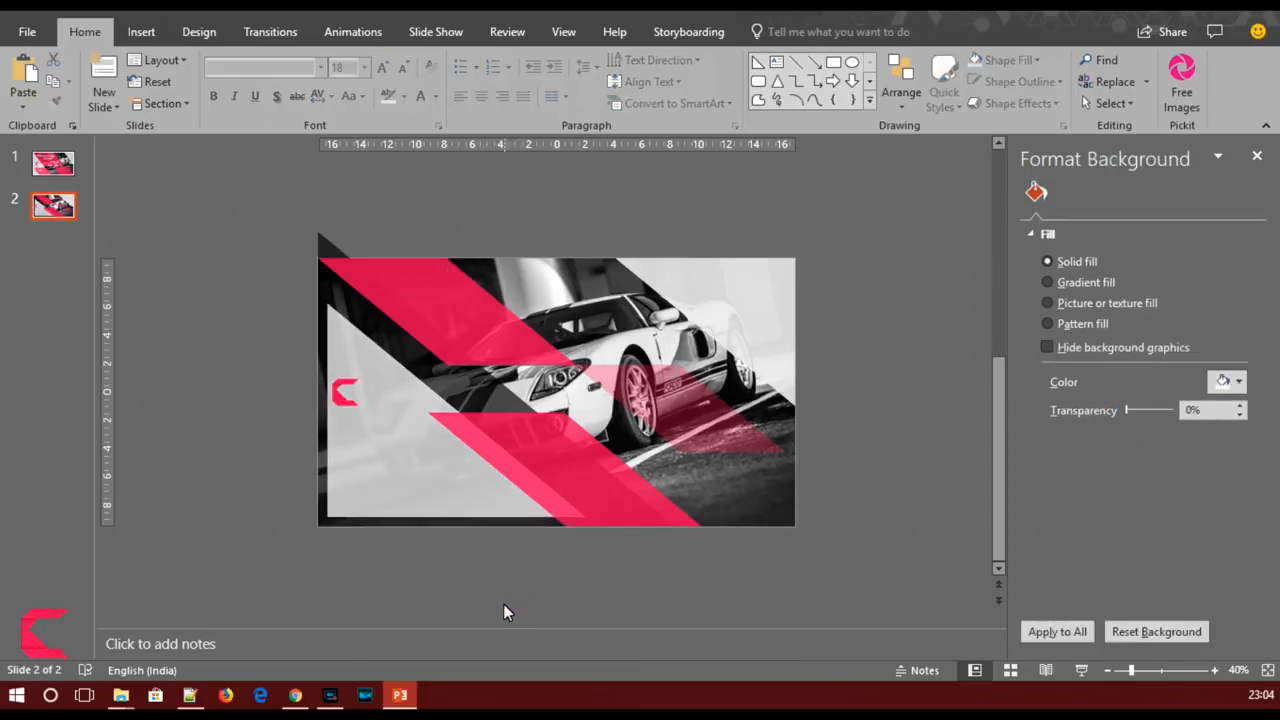
{"action": "left_click", "coordinate": [140, 31]}
{"action": "left_click", "coordinate": [317, 105]}
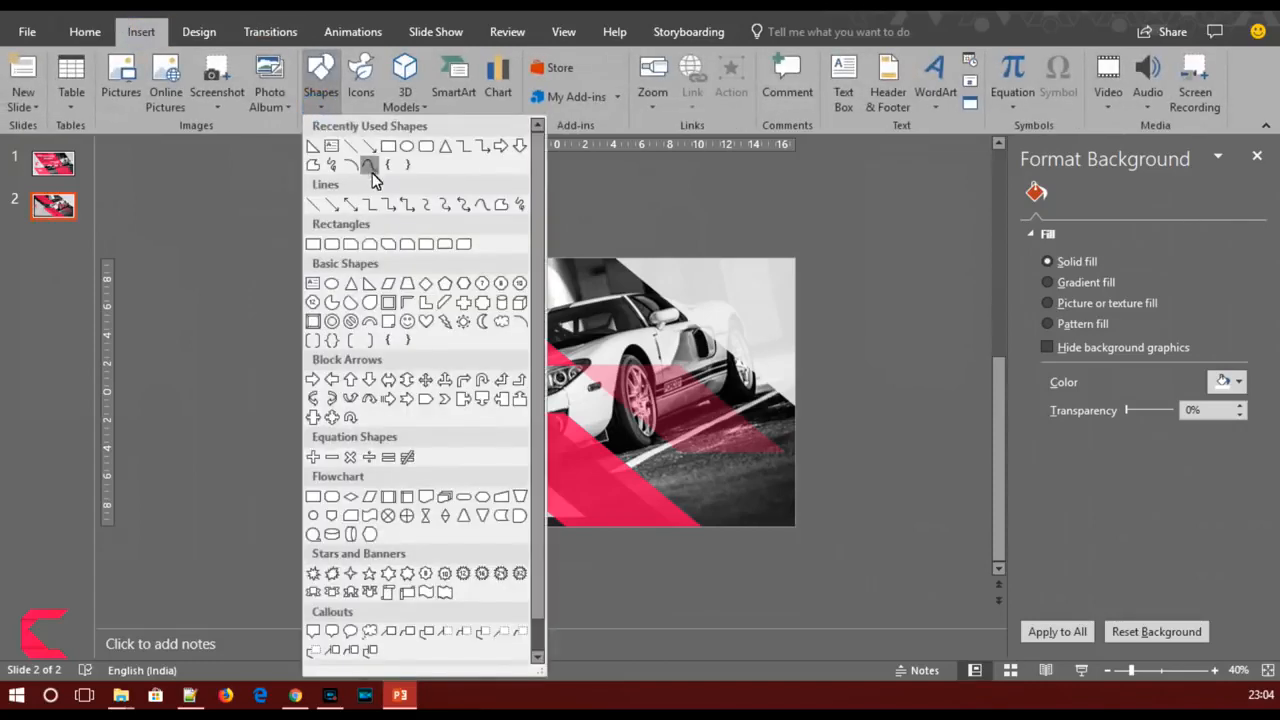
{"action": "left_click", "coordinate": [381, 143]}
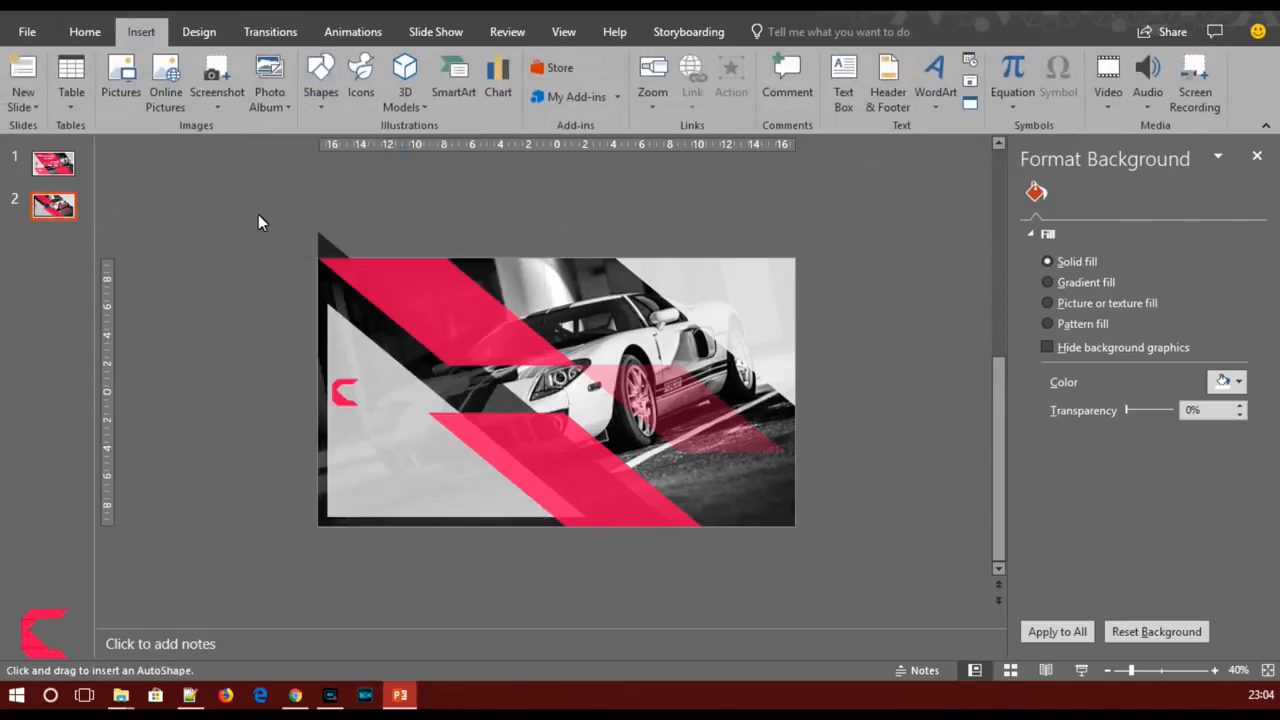
{"action": "left_click_drag", "start_coordinate": [291, 190], "coordinate": [383, 211]}
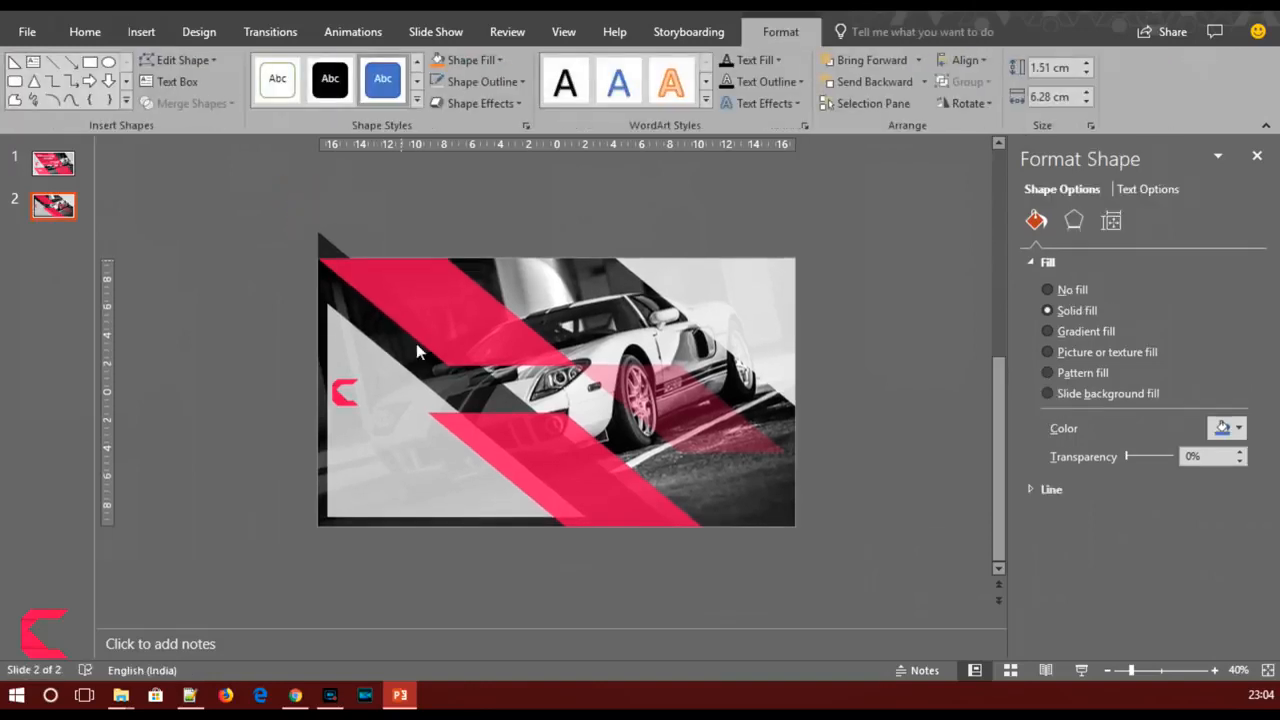
{"action": "key", "text": "Escape"}
- Enlarge the black triangle to about 24.08 by 29.21 cm, keeping its corner at the slide's lower-left corner
{"action": "left_click", "coordinate": [392, 326]}
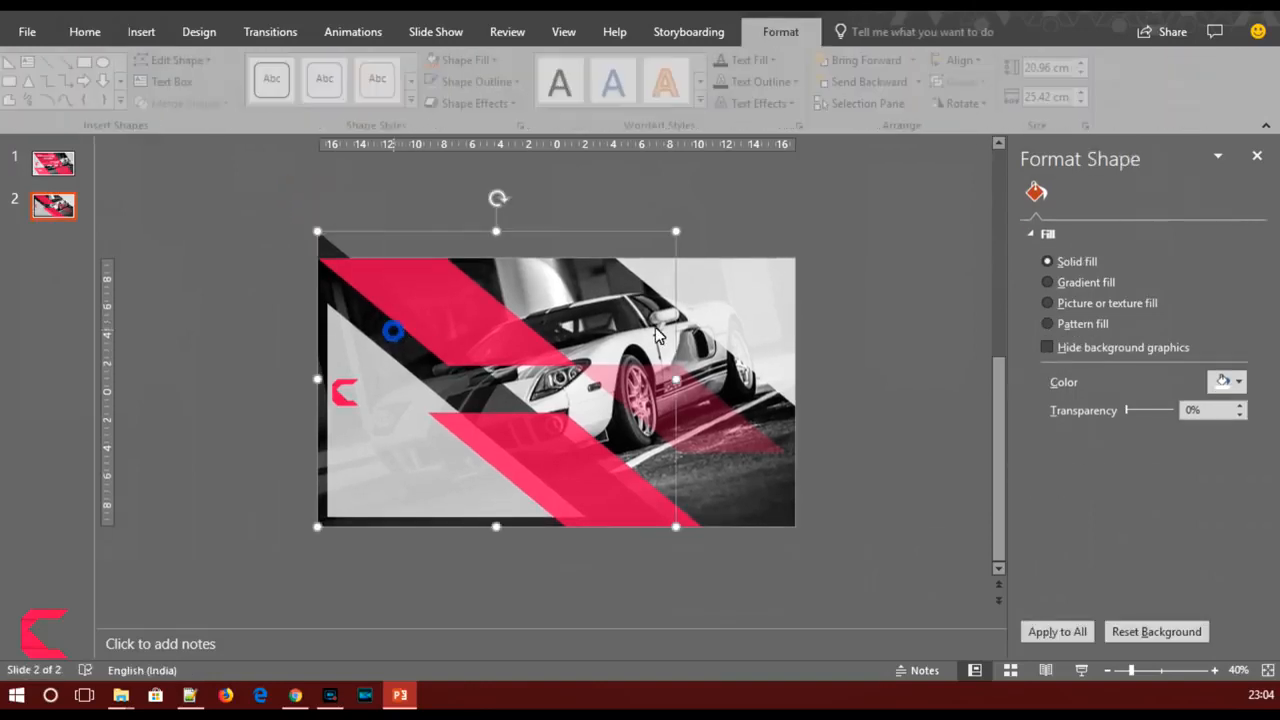
{"action": "mouse_move", "coordinate": [676, 231]}
{"action": "left_mouse_down"}
{"action": "mouse_move", "coordinate": [714, 228]}
{"action": "mouse_move", "coordinate": [700, 238]}
{"action": "left_mouse_up"}
{"action": "left_click_drag", "start_coordinate": [426, 548], "coordinate": [460, 528]}
{"action": "left_click", "coordinate": [437, 566]}
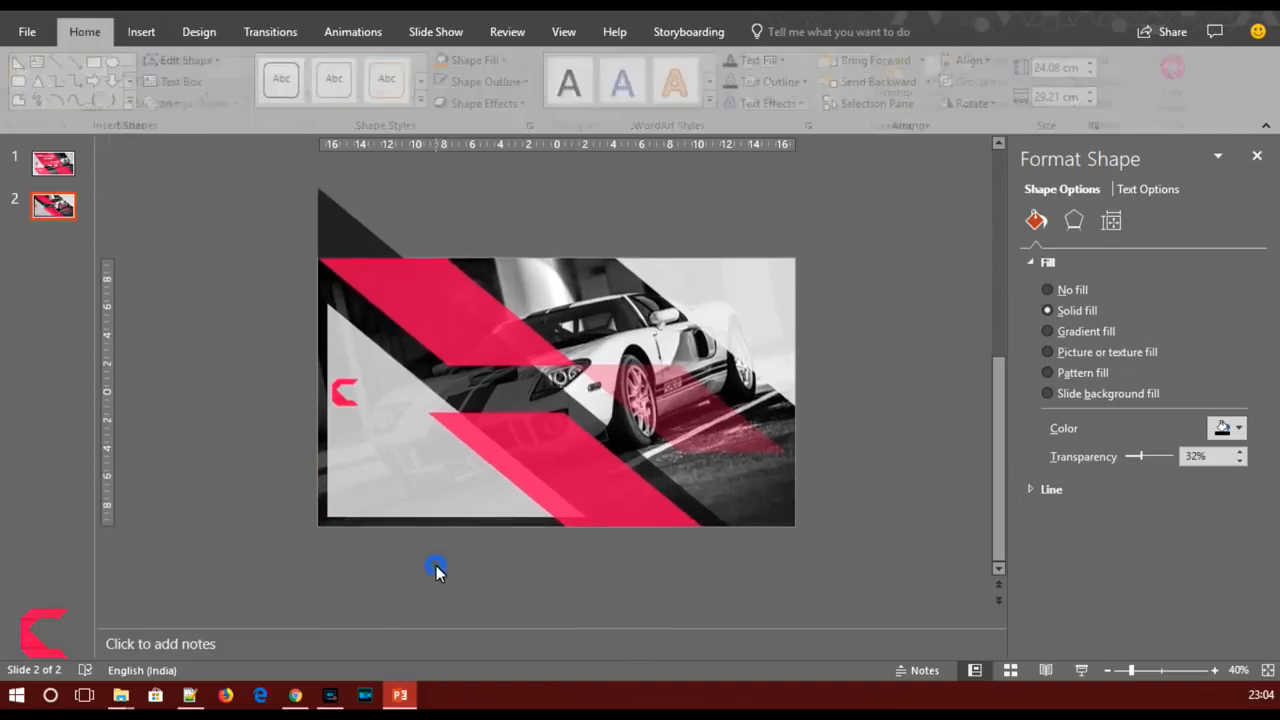
- Draw a rectangle above the slide that covers the black triangle's tip and ends on the slide's upper edge
{"action": "left_click", "coordinate": [141, 31]}
{"action": "left_click", "coordinate": [322, 90]}
{"action": "left_click", "coordinate": [370, 164]}
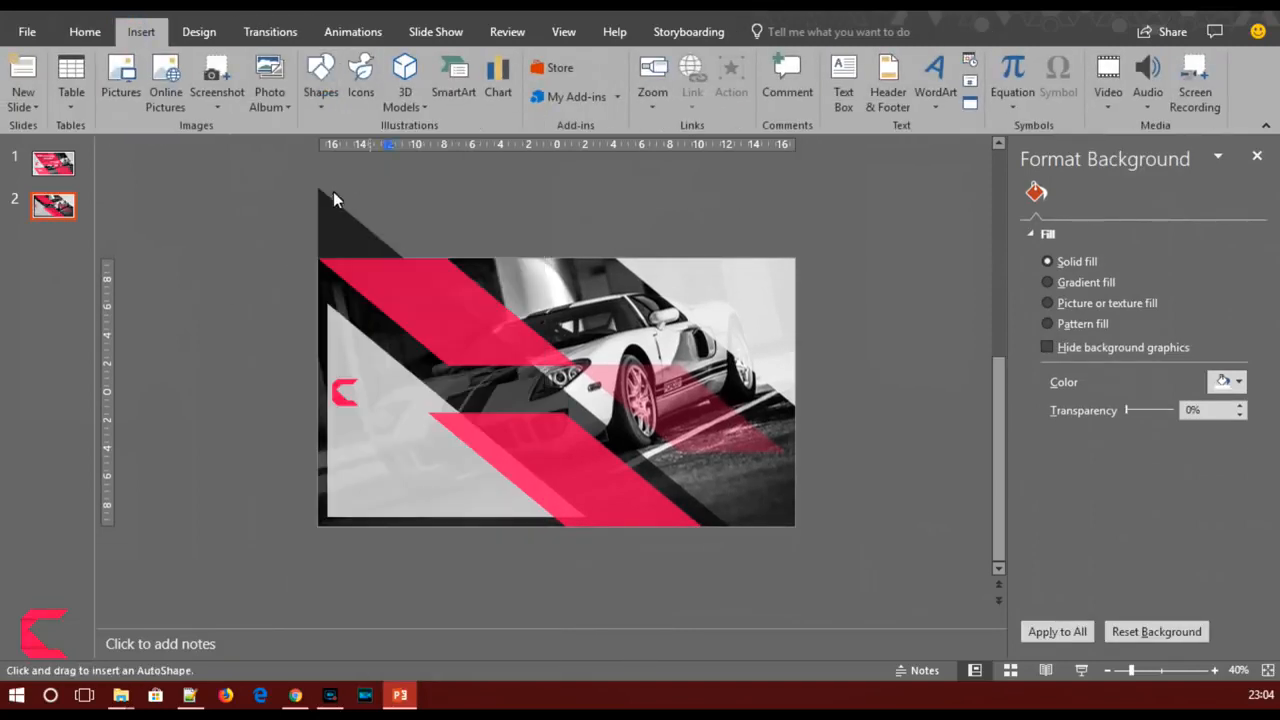
{"action": "left_click_drag", "start_coordinate": [259, 177], "coordinate": [485, 260]}
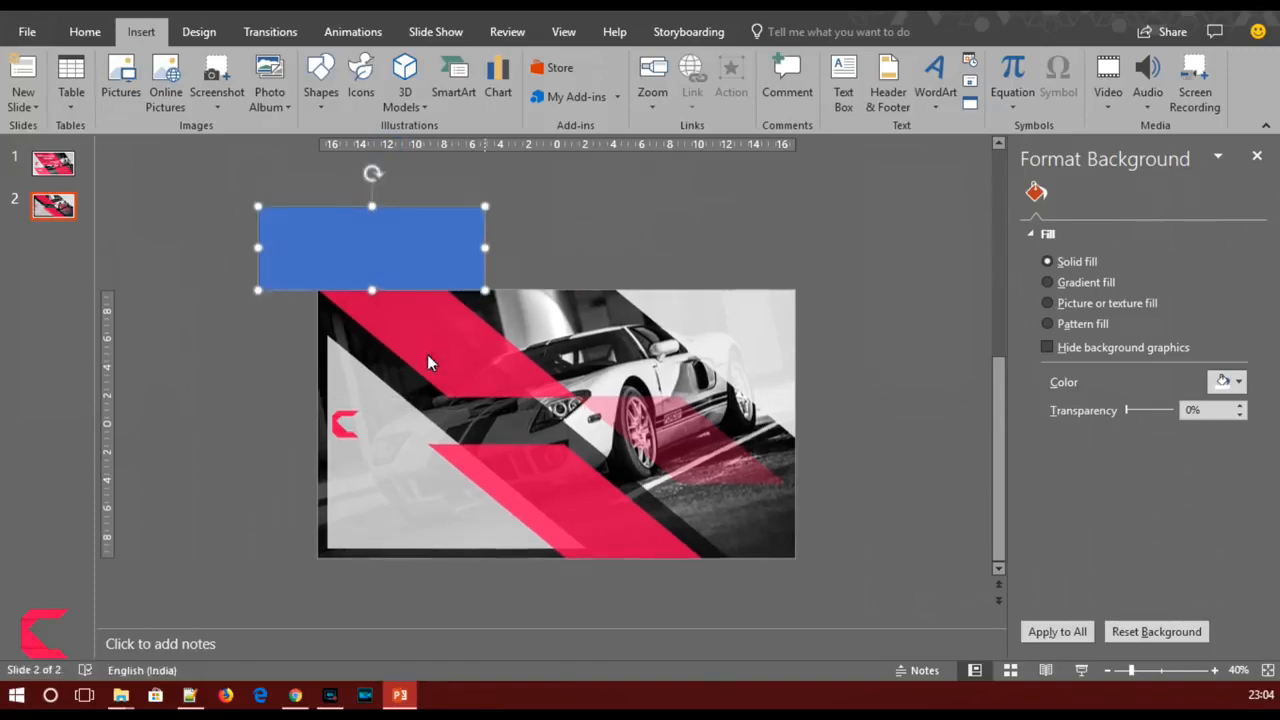
- Subtract the rectangle from the black triangle to trim the tip flush with the slide's upper edge
{"action": "left_click", "coordinate": [393, 369]}
{"action": "left_click", "coordinate": [422, 236], "text": "shift"}
{"action": "left_click", "coordinate": [199, 103]}
{"action": "left_click", "coordinate": [194, 222]}
{"action": "left_click", "coordinate": [193, 302]}
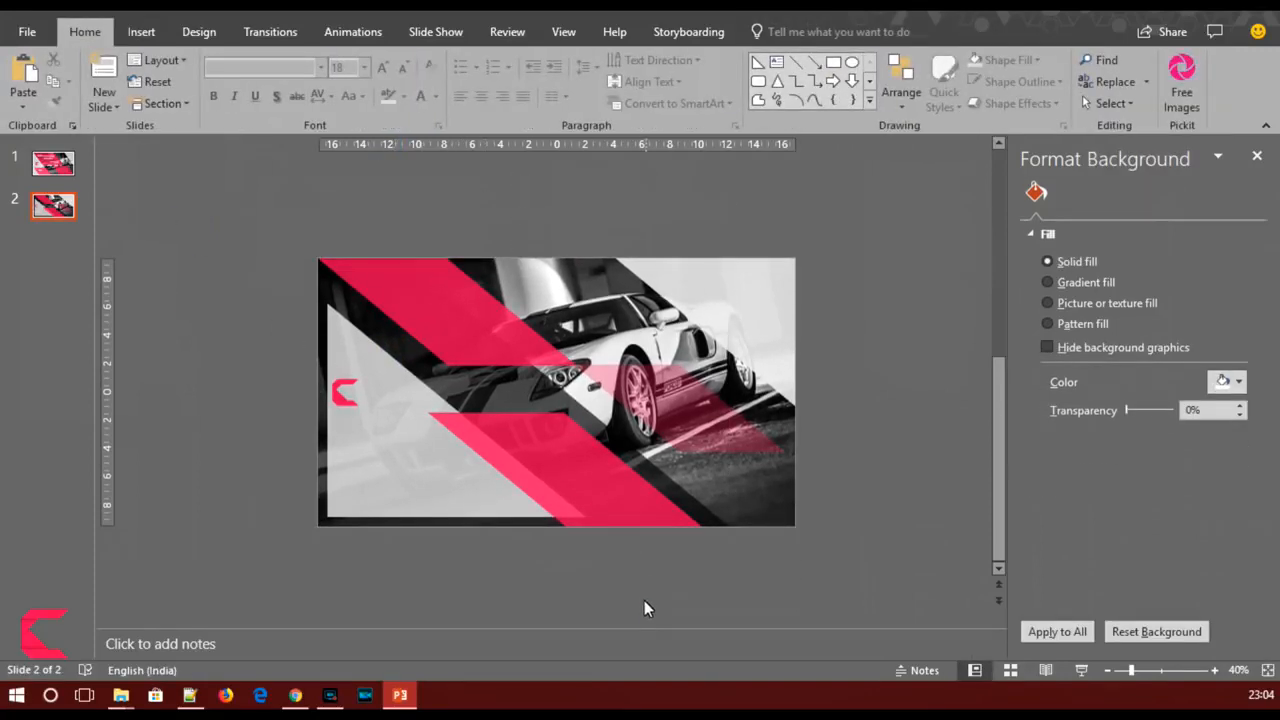
- Nudge the upper-right white triangle left and down so a dark border shows along its upper and right sides
{"action": "left_click", "coordinate": [733, 305]}
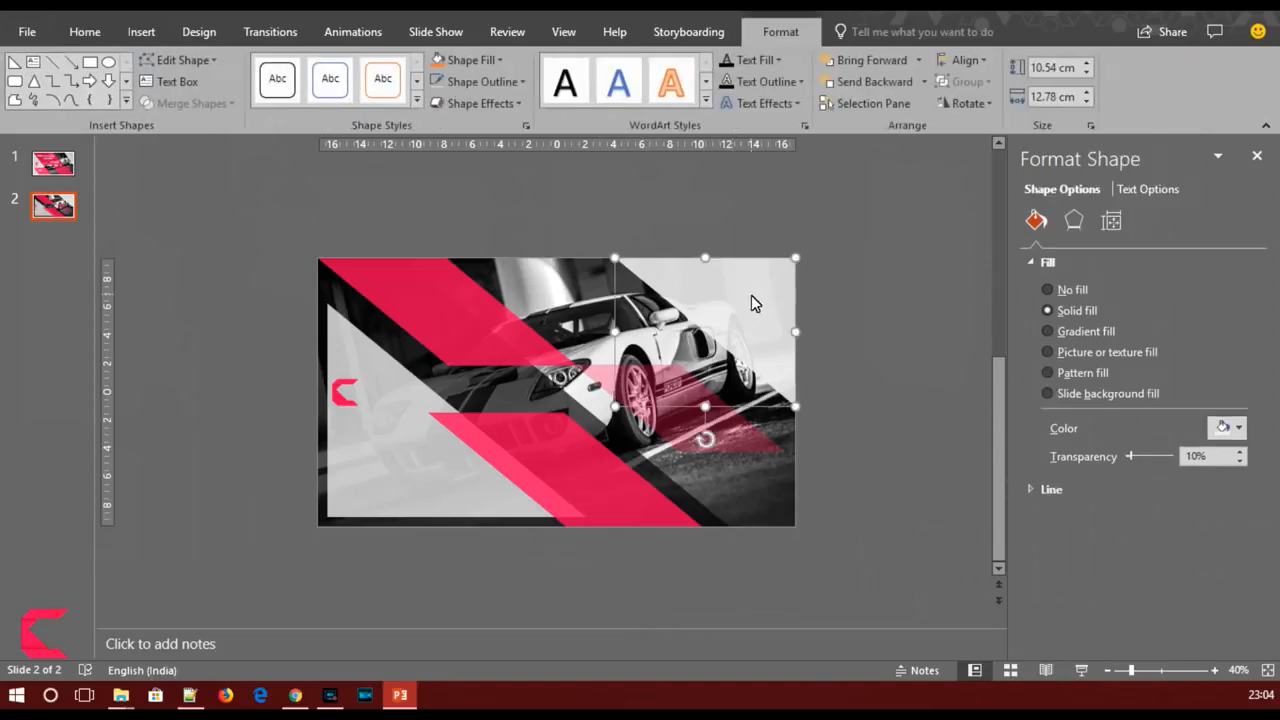
{"action": "key", "text": "Left"}
{"action": "key", "text": "Left"}
{"action": "key", "text": "Down"}
{"action": "key", "text": "Down"}
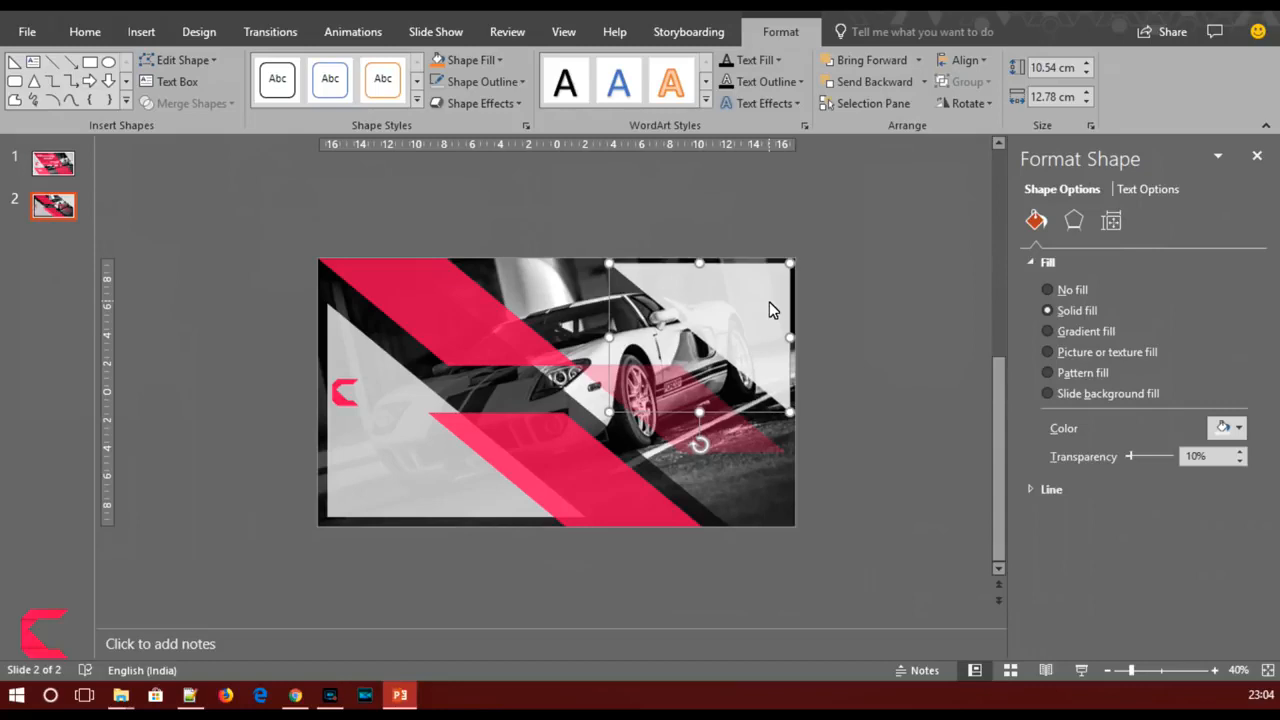
{"action": "left_click", "coordinate": [867, 376]}
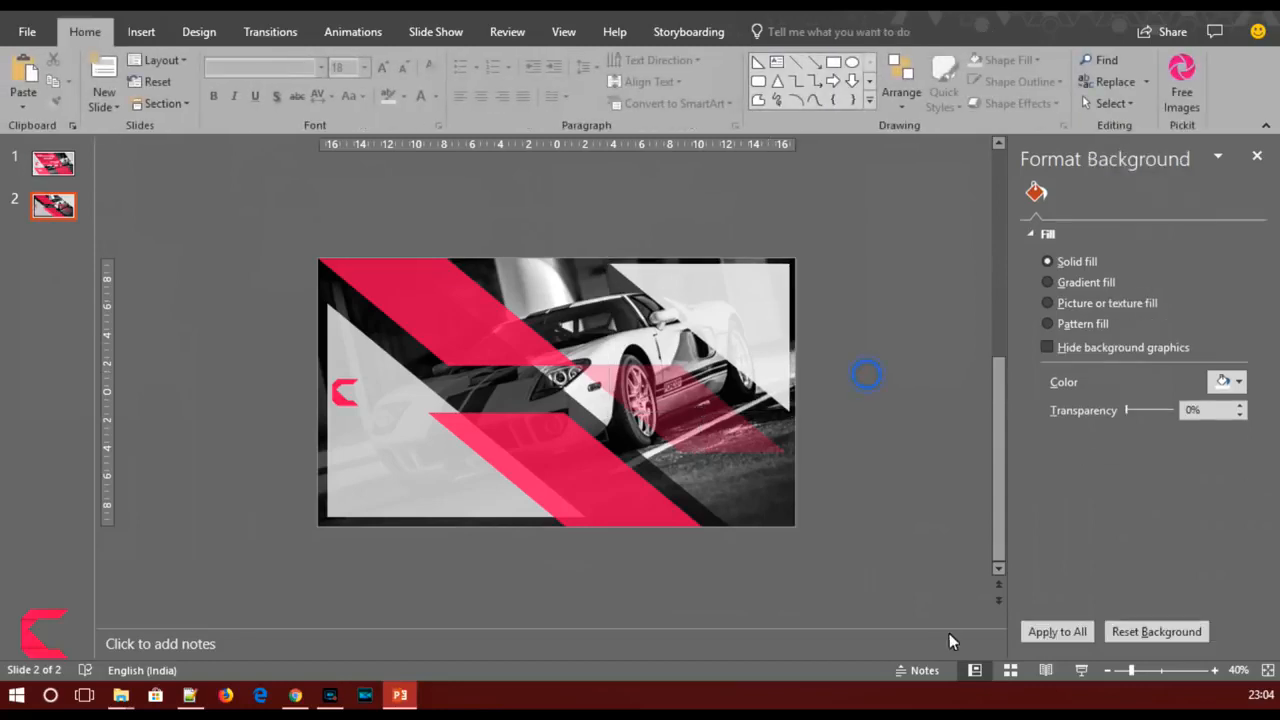
- Set the fill transparency of the pink parallelogram over the car's front wheel to 57%
{"action": "left_click", "coordinate": [1214, 670]}
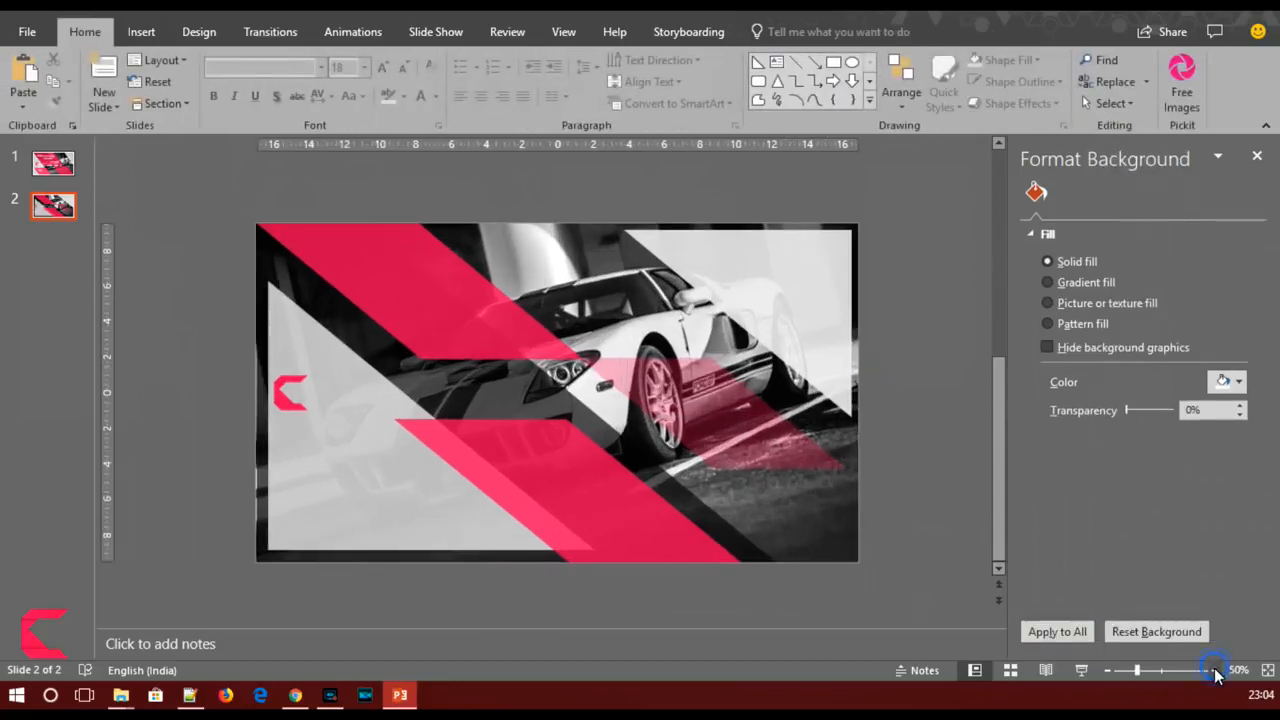
{"action": "left_click", "coordinate": [748, 415]}
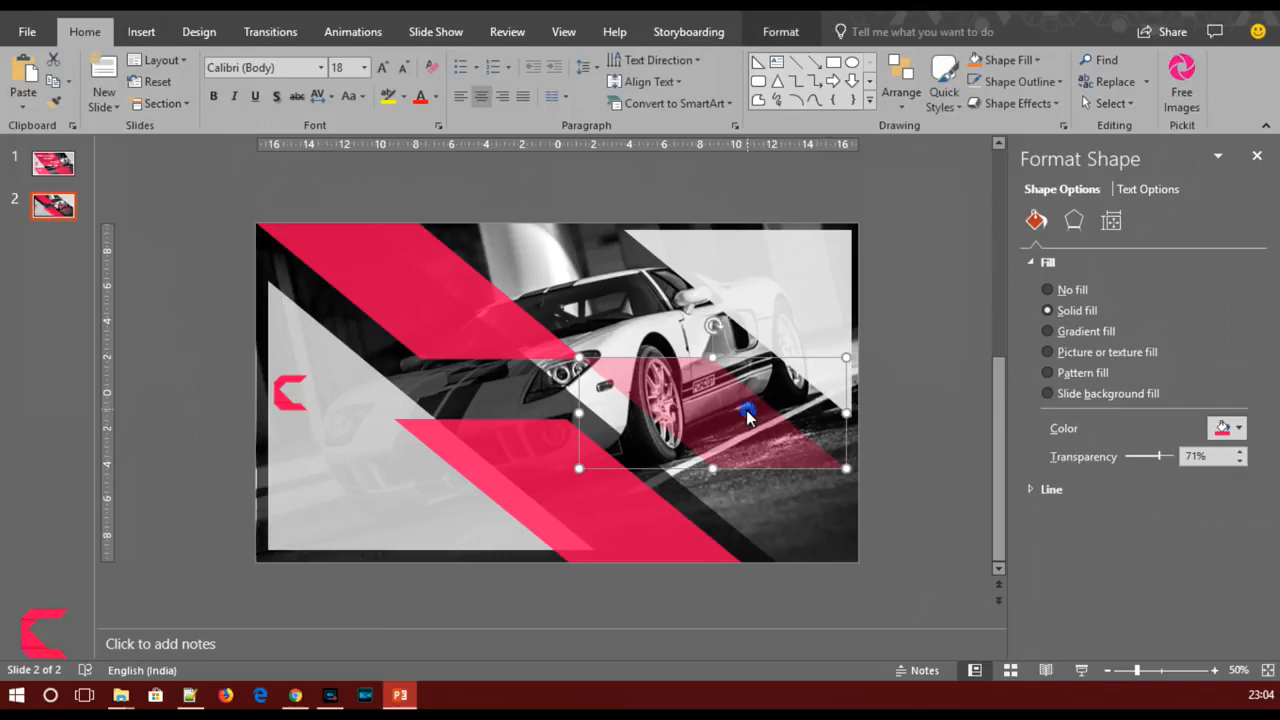
{"action": "left_click", "coordinate": [1239, 428]}
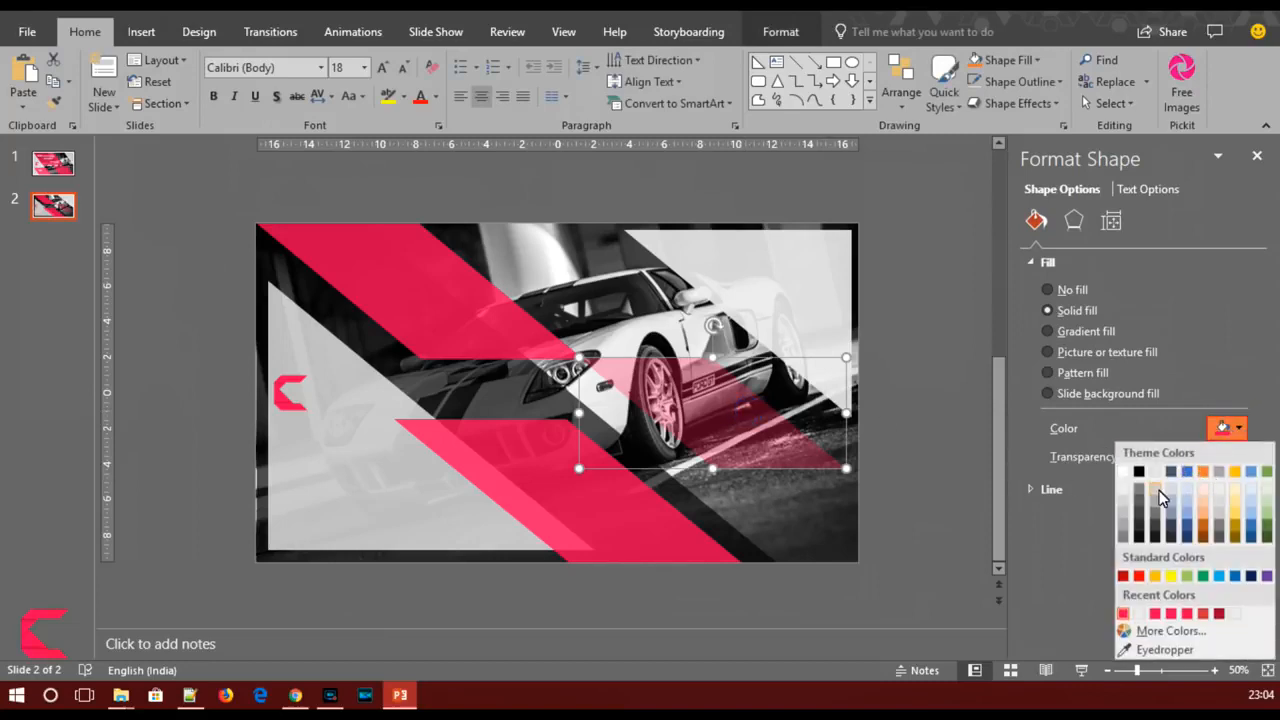
{"action": "left_click", "coordinate": [1051, 457]}
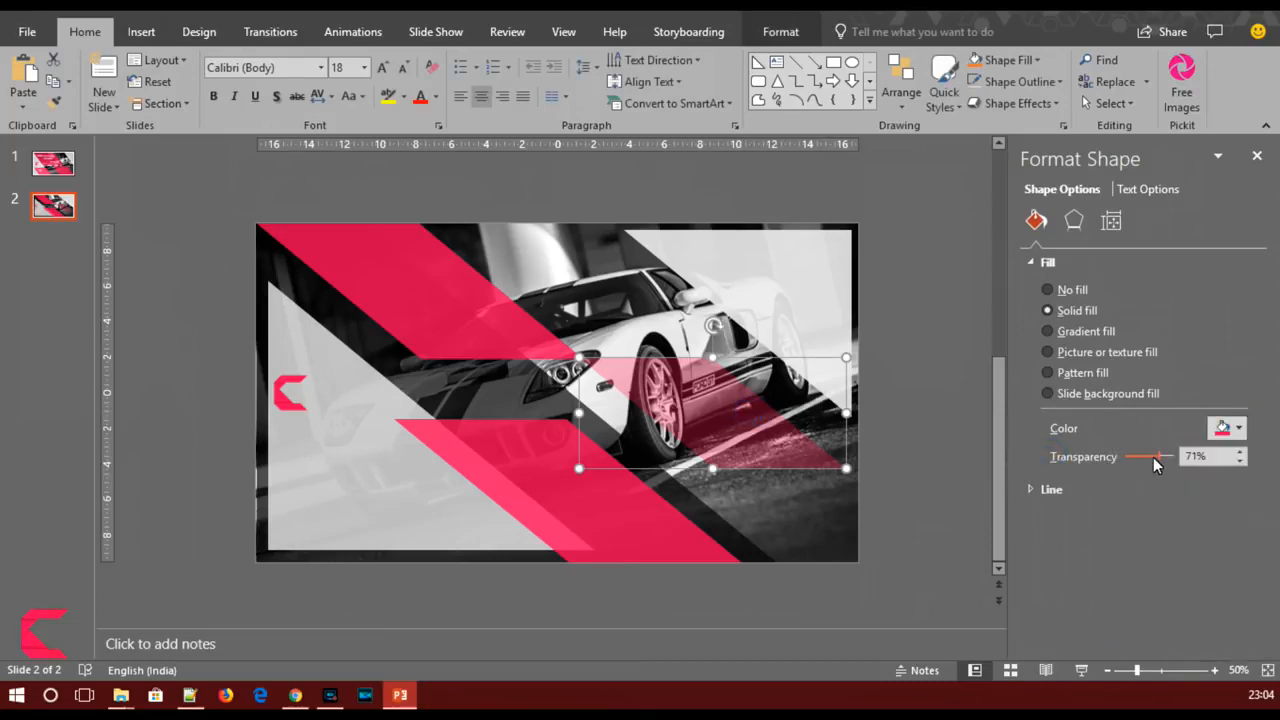
{"action": "left_click", "coordinate": [938, 461]}
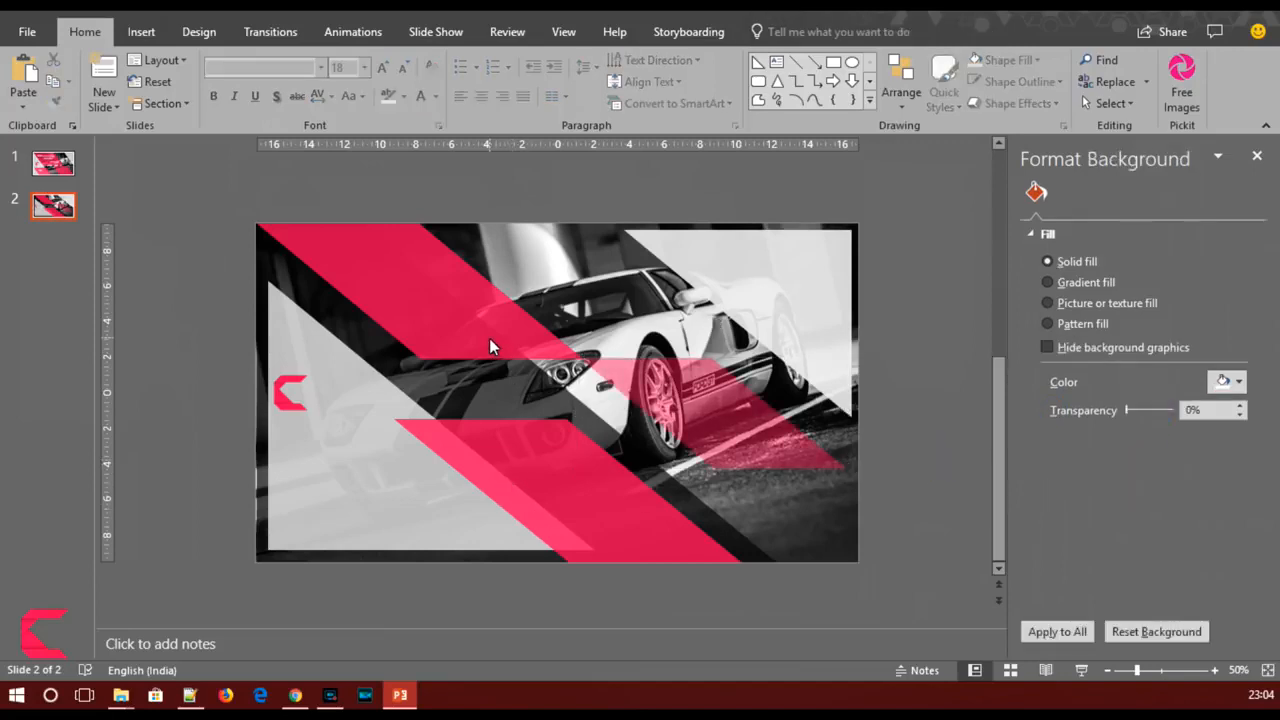
- Duplicate the upper-left pink parallelogram and place the copy to its right, slightly lower, overlapping the car's body
{"action": "left_click", "coordinate": [519, 494]}
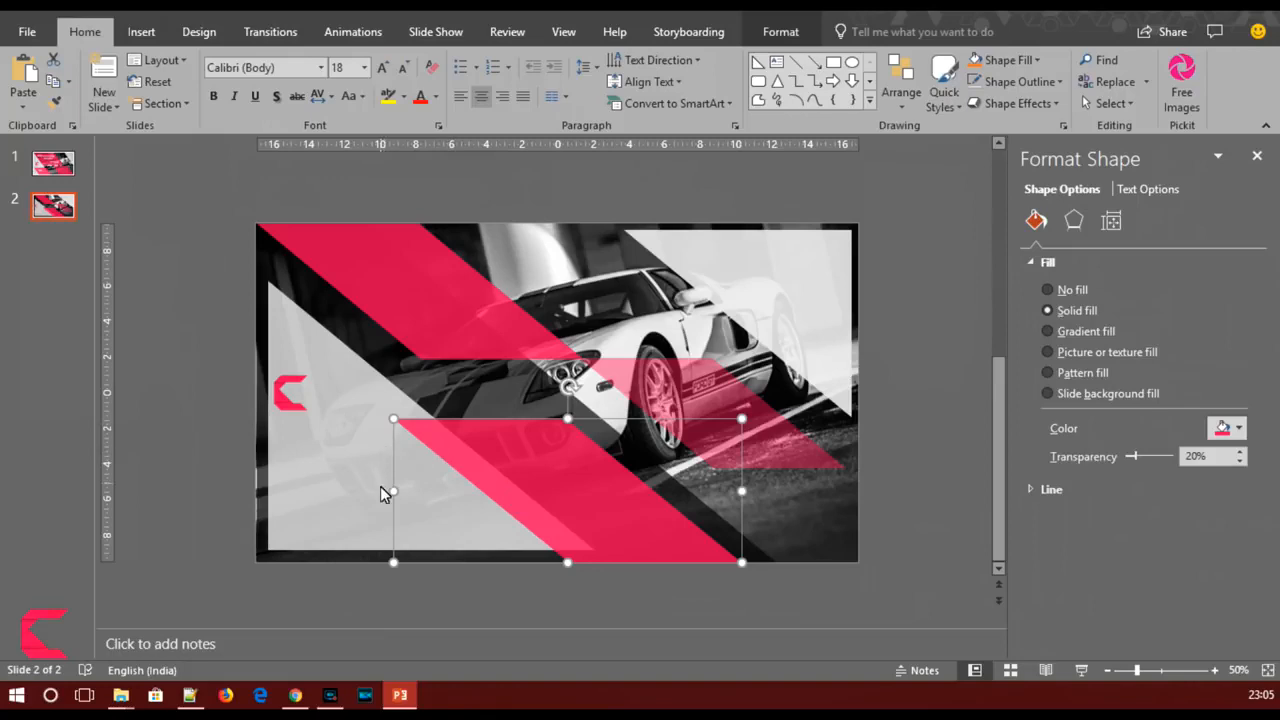
{"action": "left_click", "coordinate": [482, 318]}
{"action": "key", "text": "ctrl+c"}
{"action": "key", "text": "ctrl+v"}
{"action": "left_click_drag", "start_coordinate": [448, 315], "coordinate": [602, 306]}
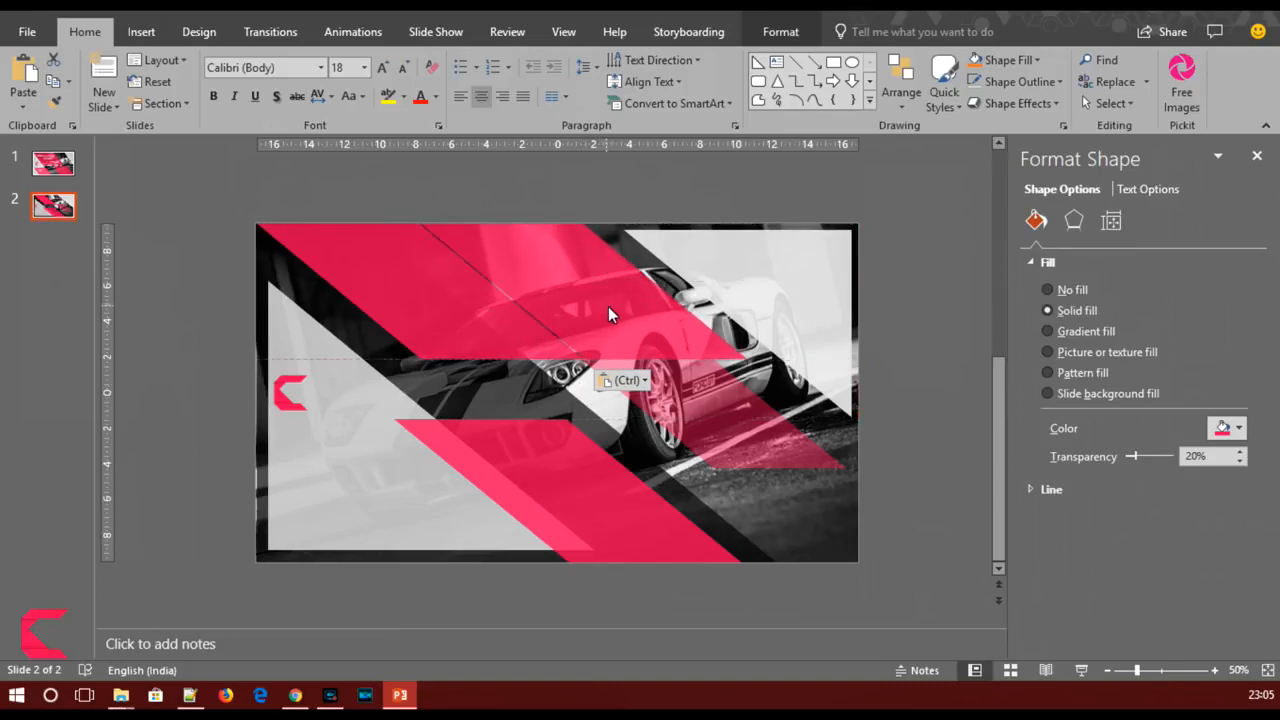
{"action": "mouse_move", "coordinate": [603, 306]}
{"action": "left_mouse_down"}
{"action": "mouse_move", "coordinate": [586, 304]}
{"action": "mouse_move", "coordinate": [606, 309]}
{"action": "left_mouse_up"}
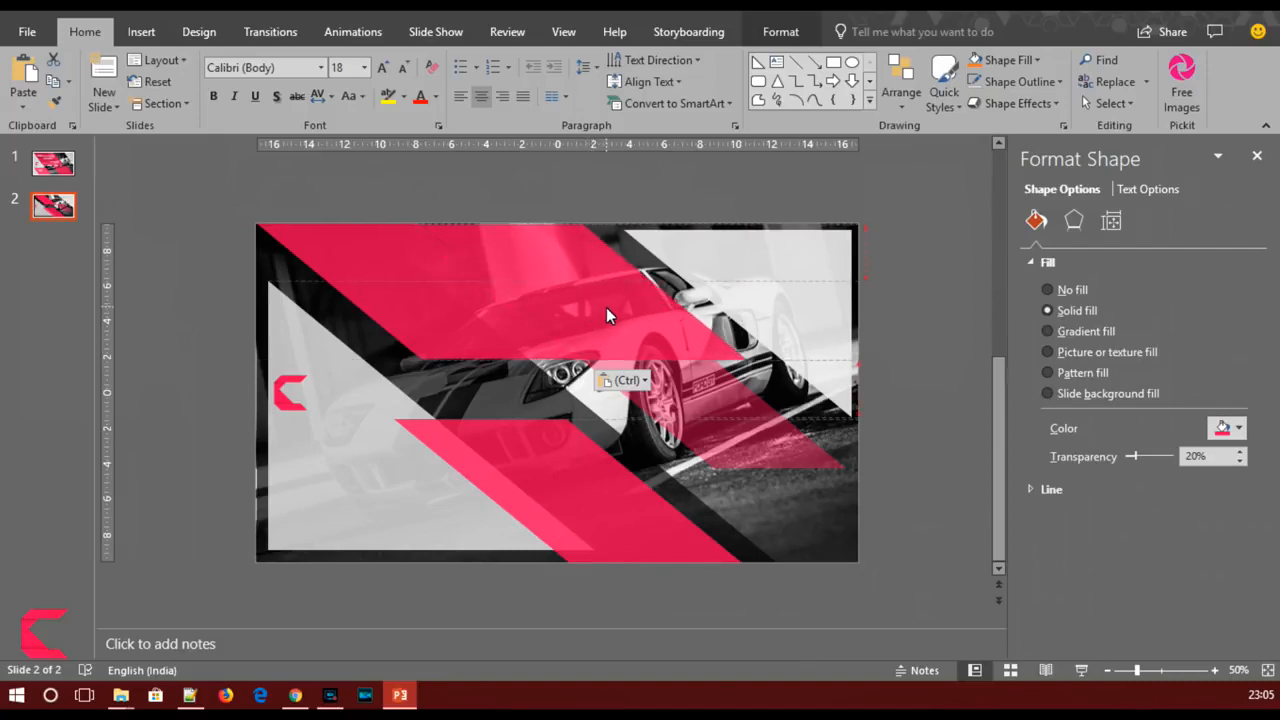
{"action": "left_click_drag", "start_coordinate": [606, 307], "coordinate": [630, 327]}
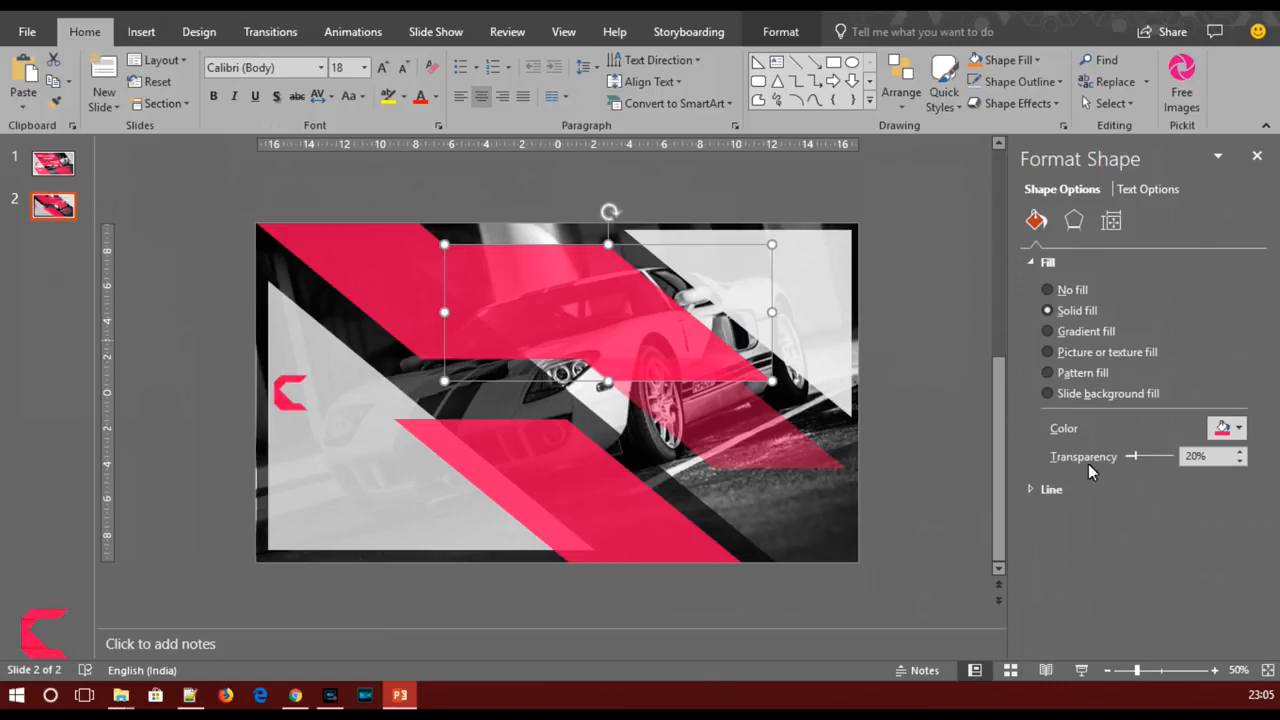
{"action": "left_click", "coordinate": [890, 373]}
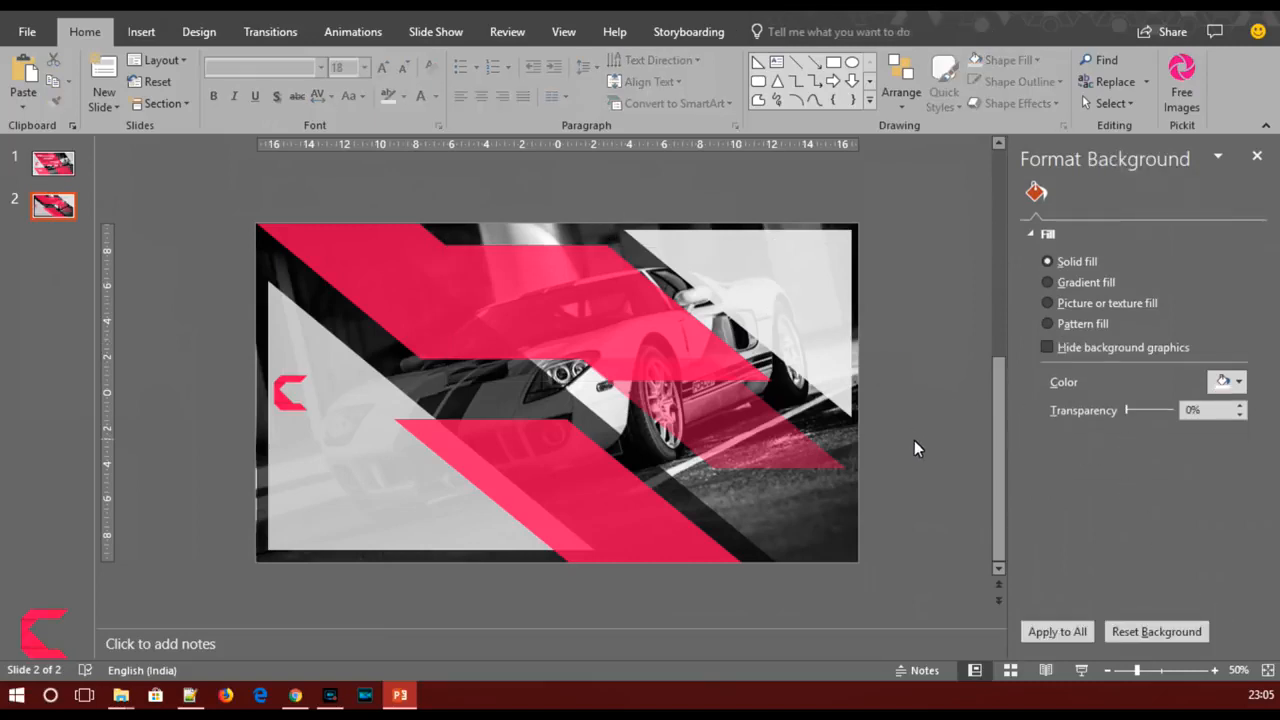
- Set the copied parallelogram's fill transparency to 42% and increase the transparency of the original upper-left parallelogram
{"action": "left_click", "coordinate": [637, 331]}
{"action": "left_click_drag", "start_coordinate": [1136, 462], "coordinate": [1146, 460]}
{"action": "left_click", "coordinate": [412, 271]}
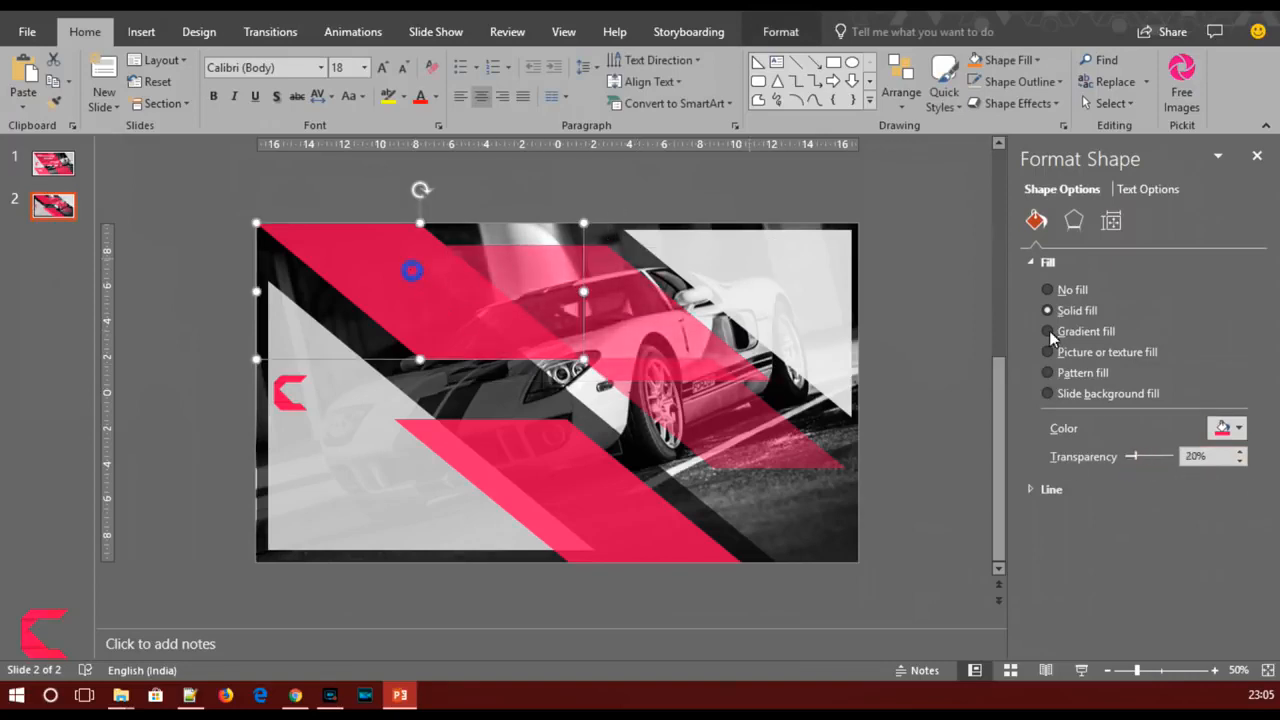
{"action": "left_click_drag", "start_coordinate": [1134, 457], "coordinate": [1144, 457]}
{"action": "left_click", "coordinate": [890, 451]}
- Shrink and move the lower-right pink parallelogram so it sits below the copy and reaches the slide's right edge
{"action": "left_click", "coordinate": [749, 467]}
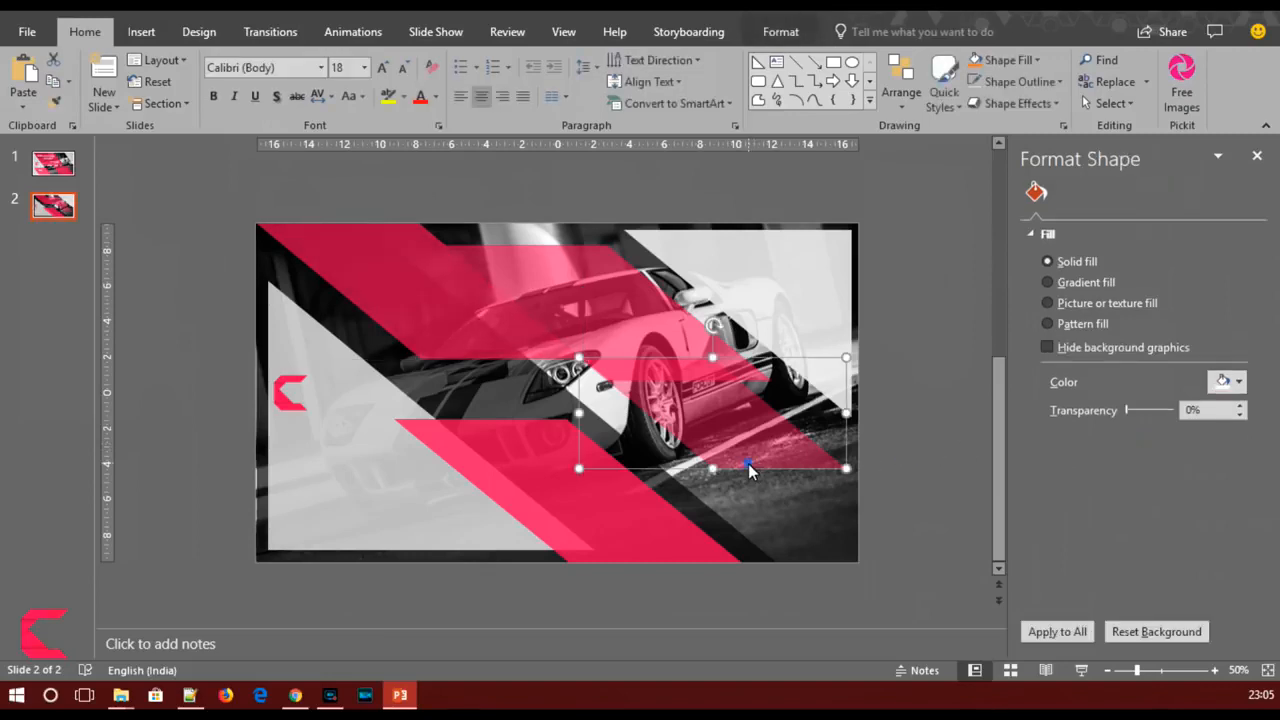
{"action": "left_click_drag", "start_coordinate": [728, 429], "coordinate": [756, 451]}
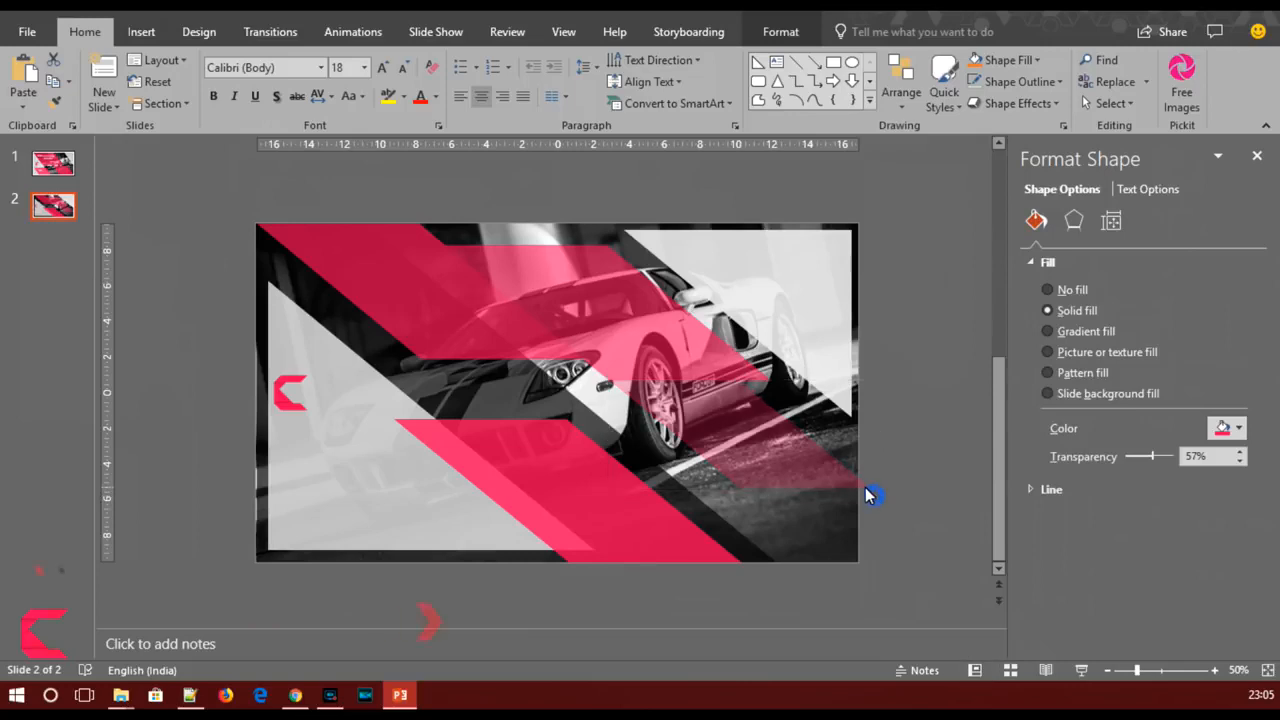
{"action": "left_click", "coordinate": [910, 505]}
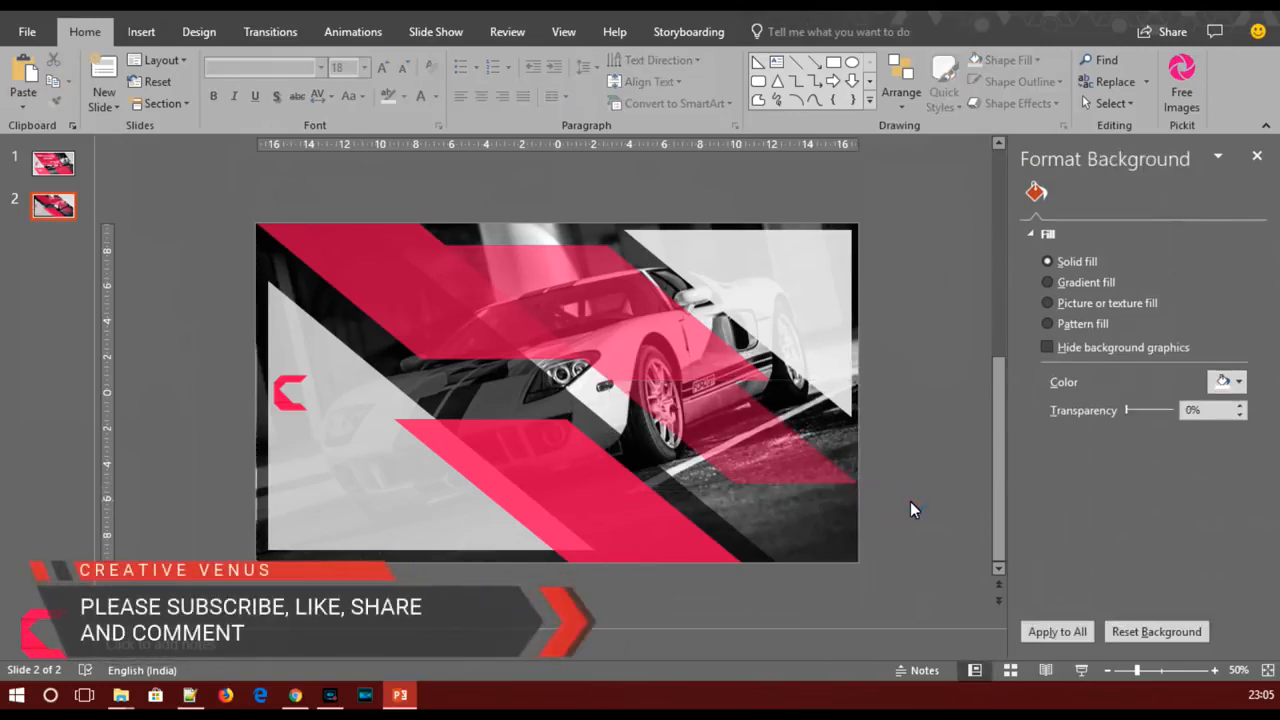
- Compare the design with slide 1 and nudge the lower-right pink parallelogram slightly up against the parallelogram above it
{"action": "left_click", "coordinate": [785, 447]}
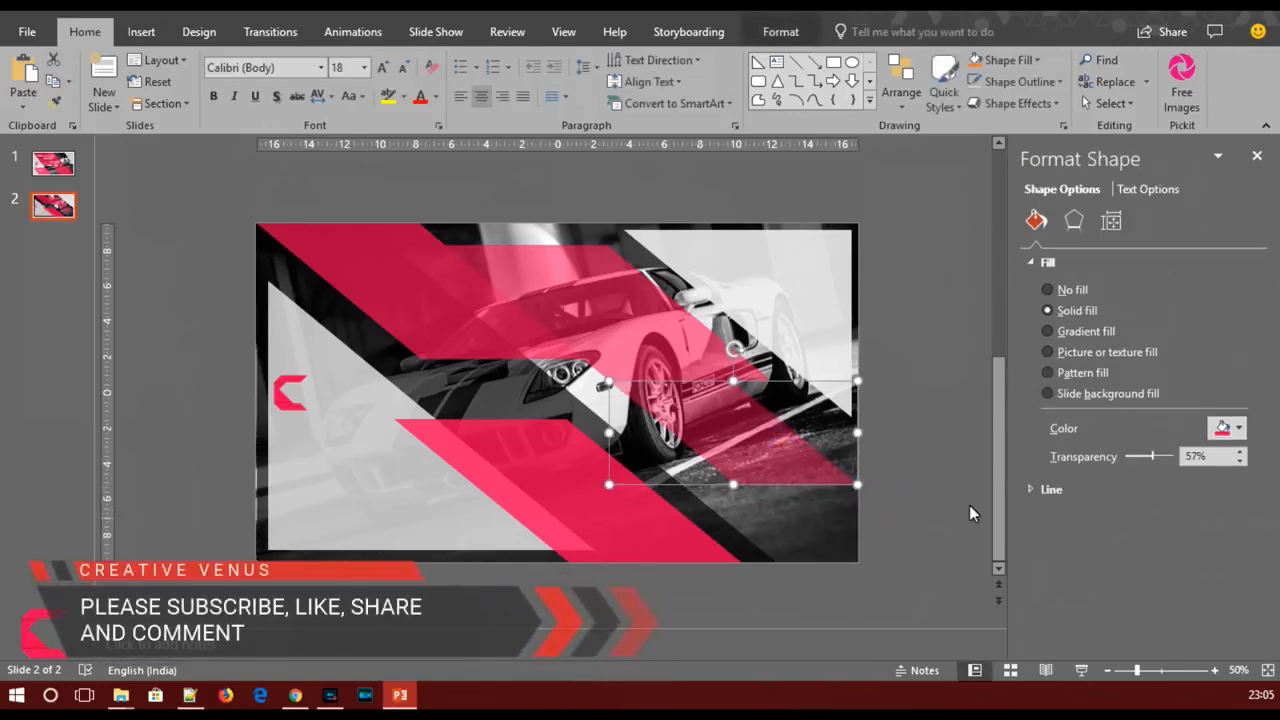
{"action": "left_click", "coordinate": [911, 500]}
{"action": "scroll", "coordinate": [911, 499], "scroll_direction": "up", "scroll_amount": 1}
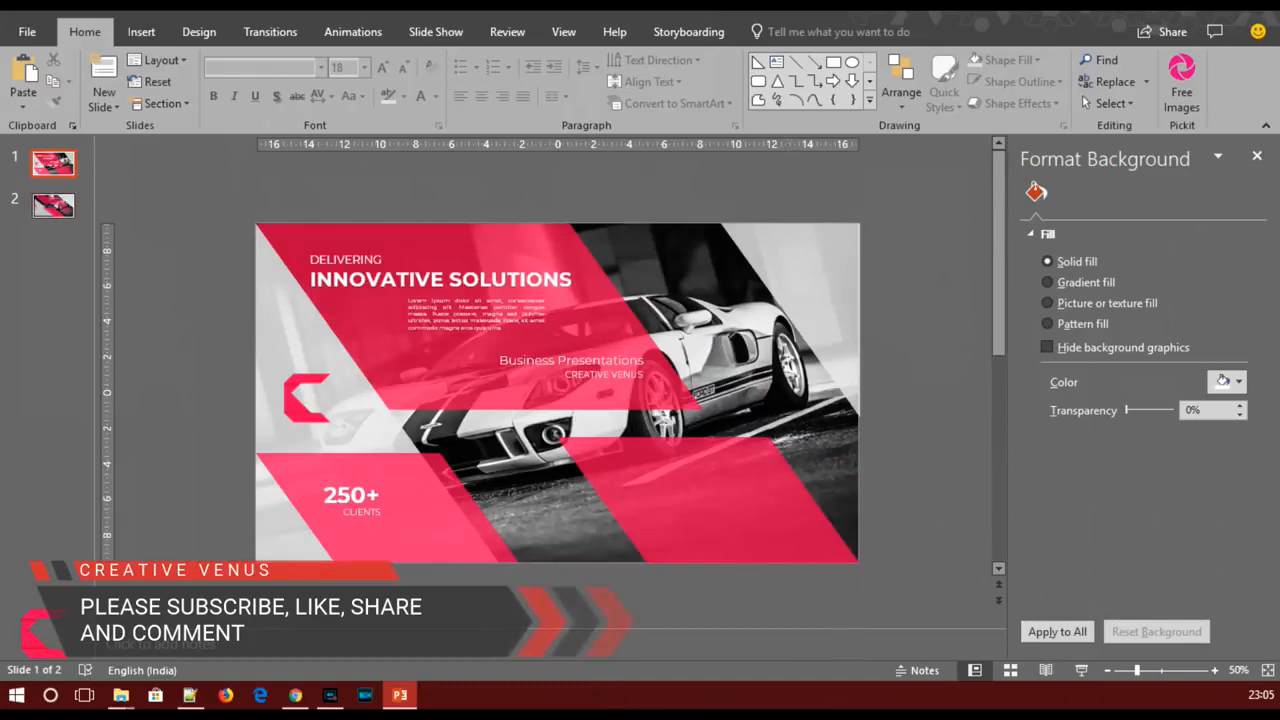
{"action": "scroll", "coordinate": [707, 430], "scroll_direction": "down", "scroll_amount": 1}
{"action": "left_click", "coordinate": [759, 439]}
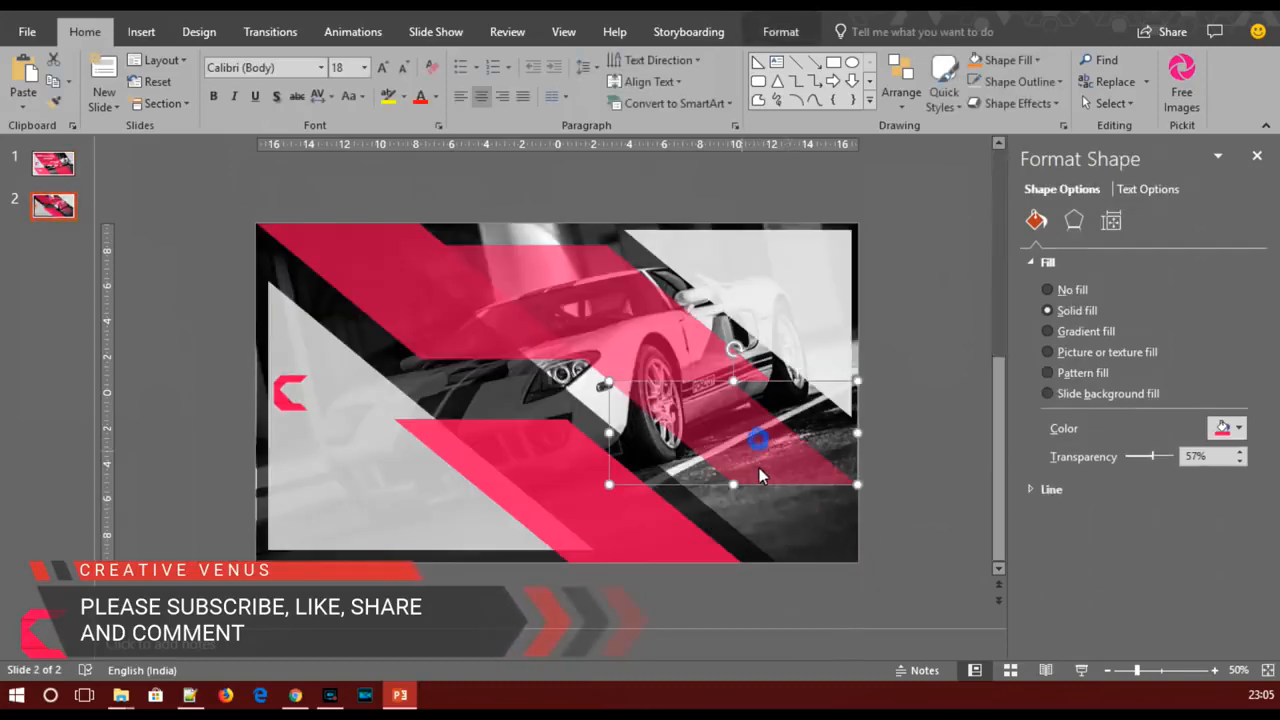
{"action": "left_click", "coordinate": [907, 492]}
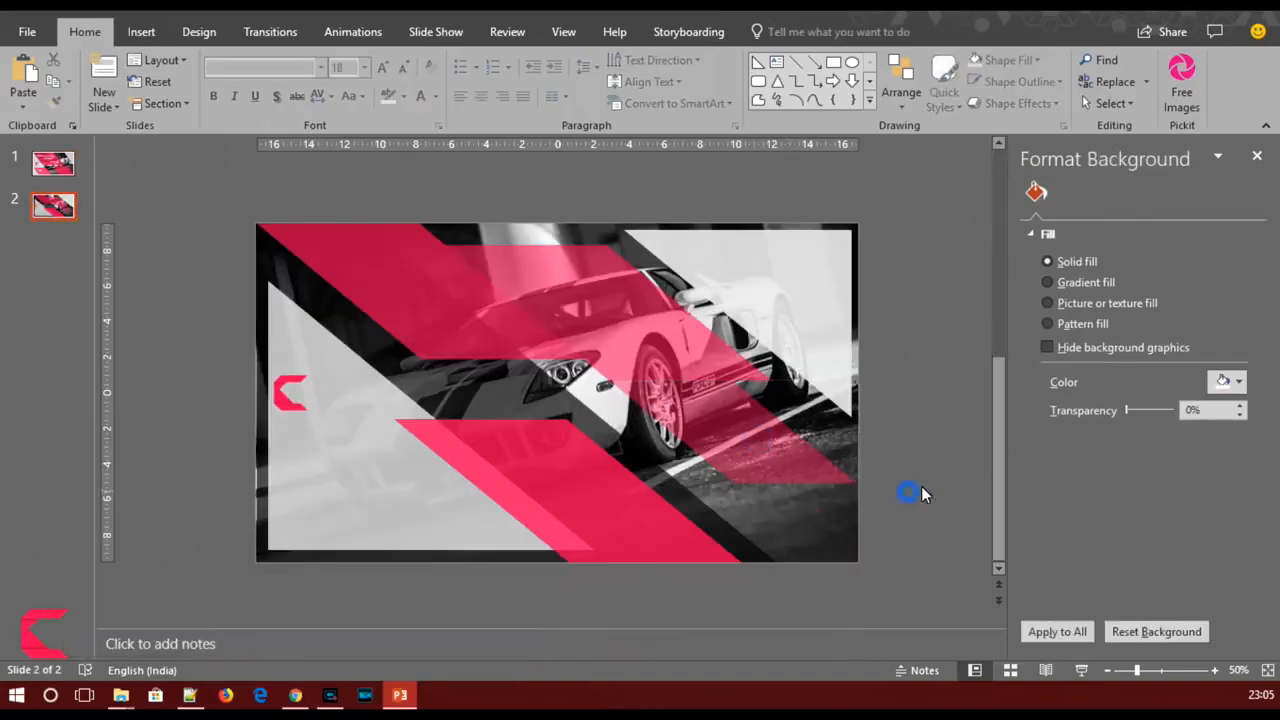
{"action": "left_click", "coordinate": [759, 458]}
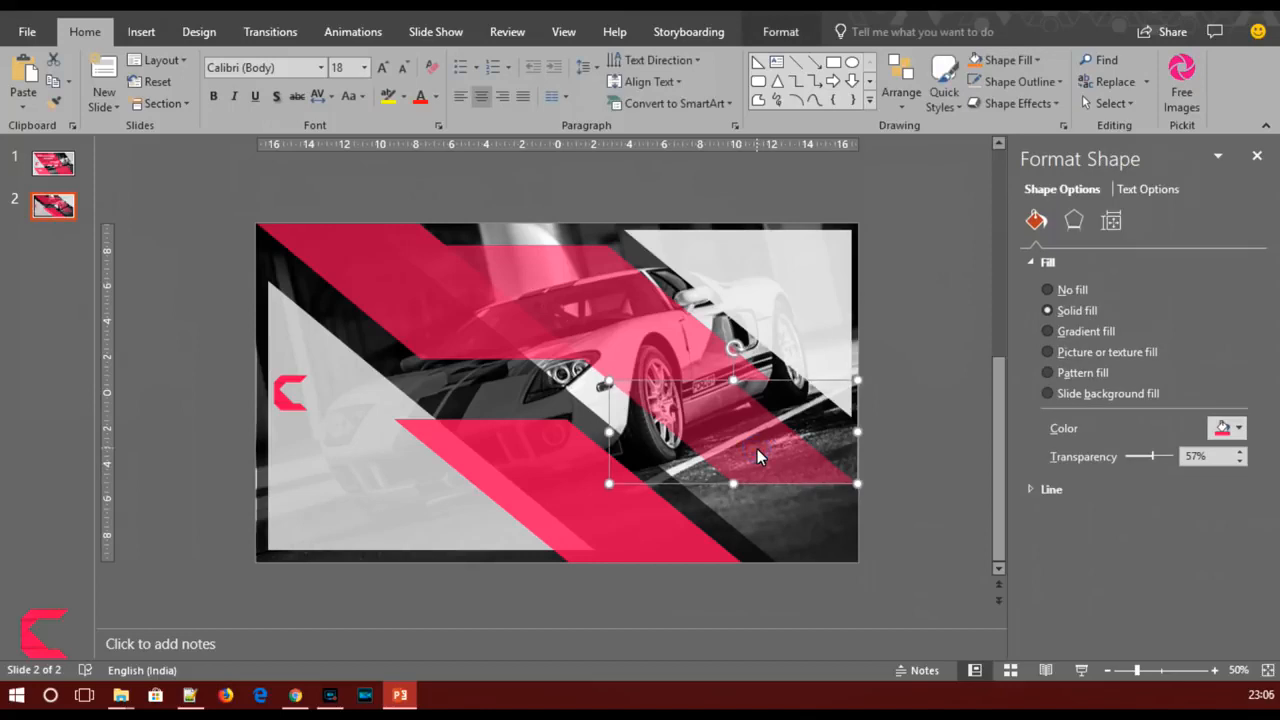
{"action": "left_click", "coordinate": [871, 447]}
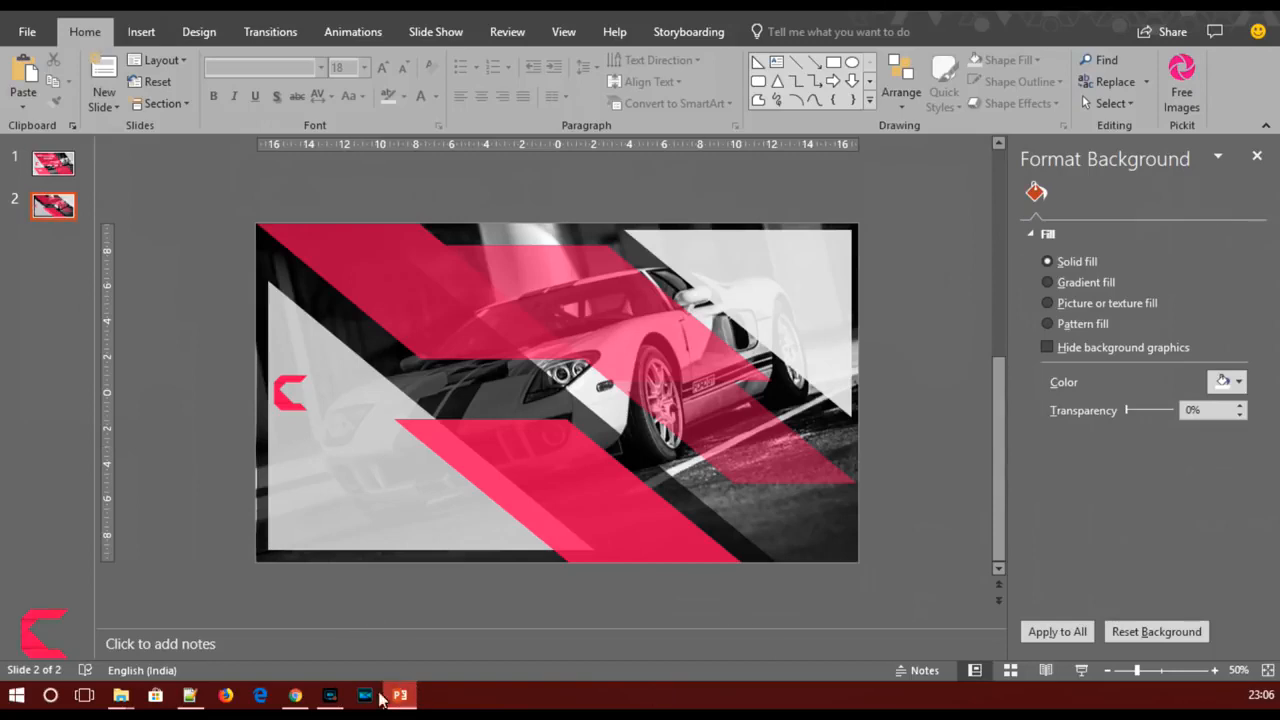
{"action": "left_click", "coordinate": [322, 704]}
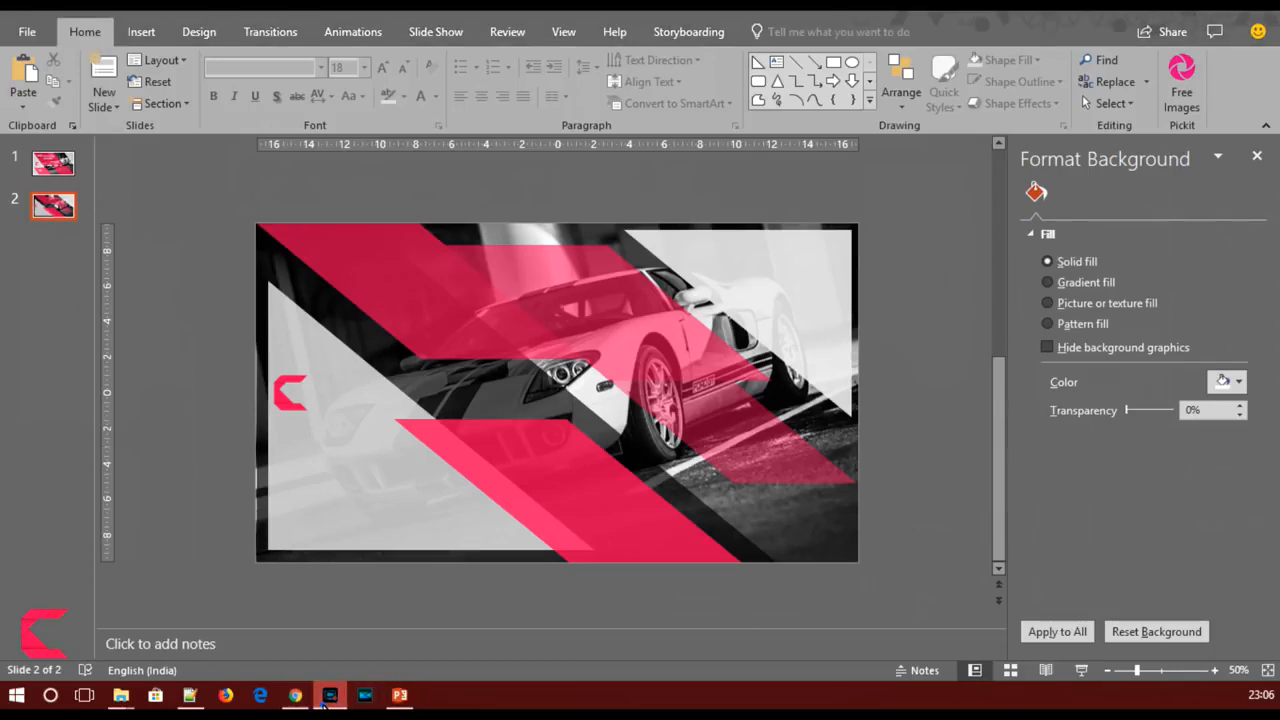
{"action": "left_click", "coordinate": [323, 705]}
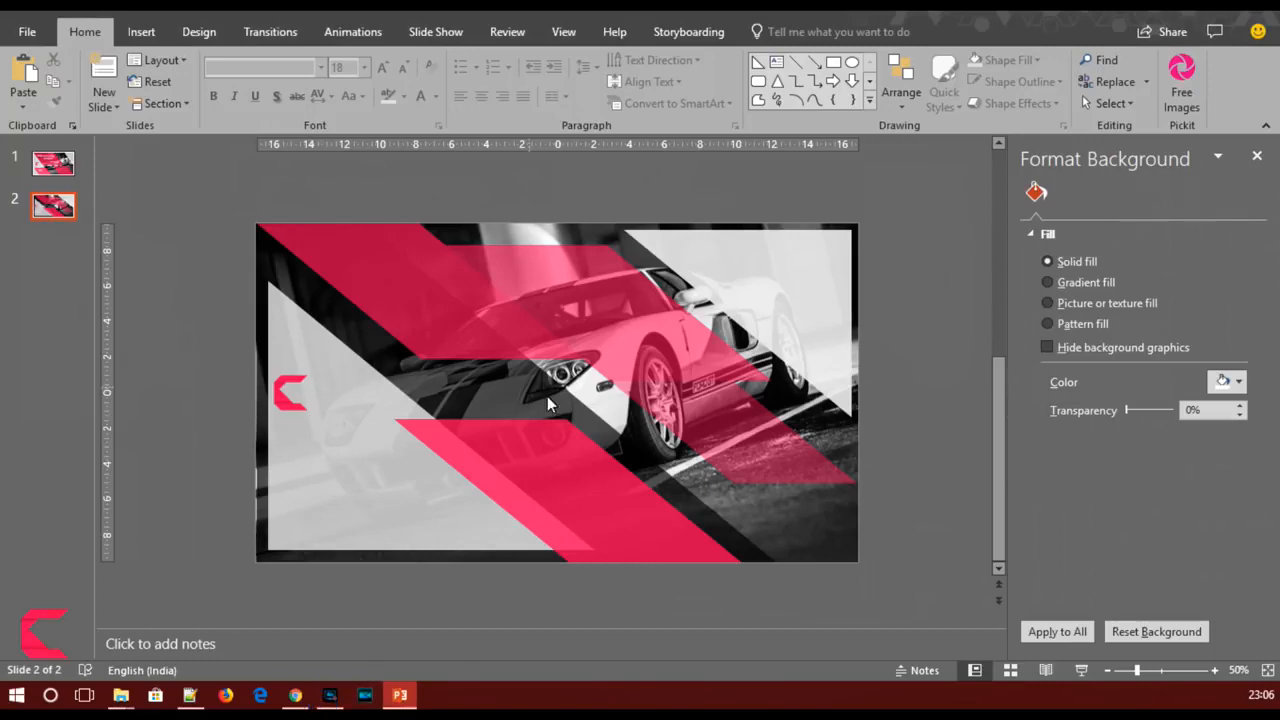
- Lower the fill transparency of the large black triangle so it covers the photo more strongly
{"action": "left_click", "coordinate": [573, 280]}
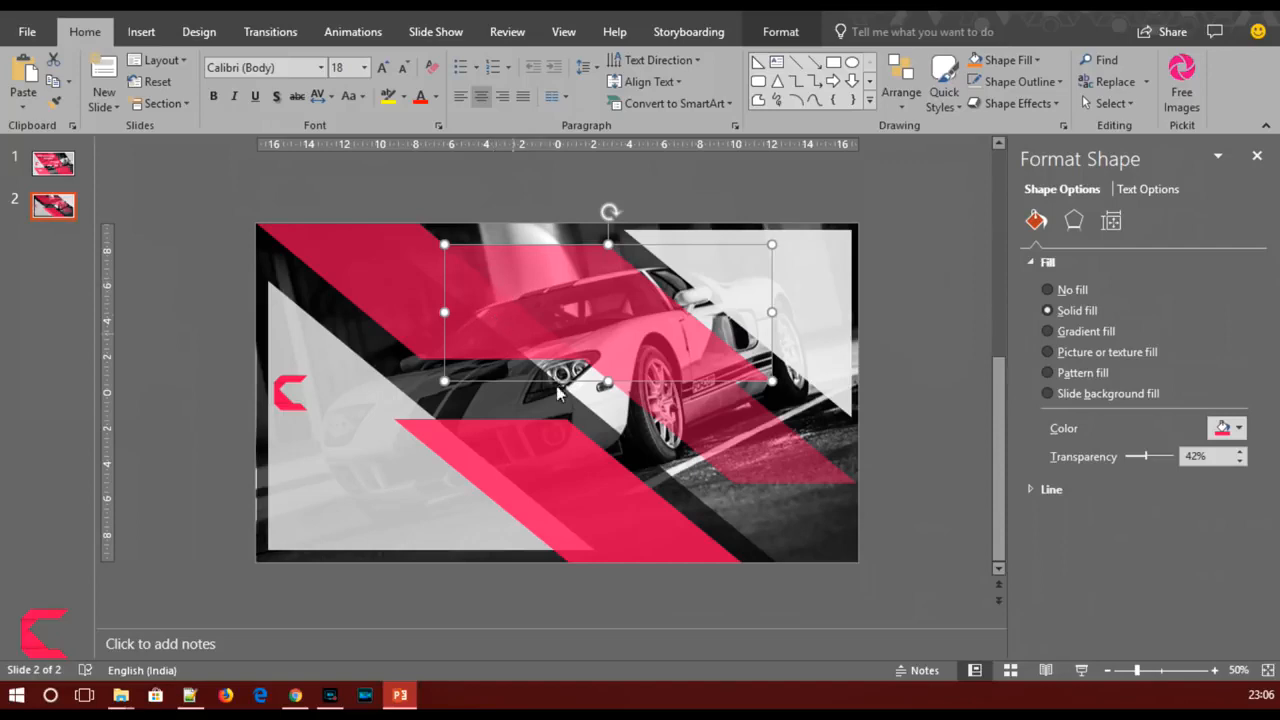
{"action": "left_click", "coordinate": [662, 492]}
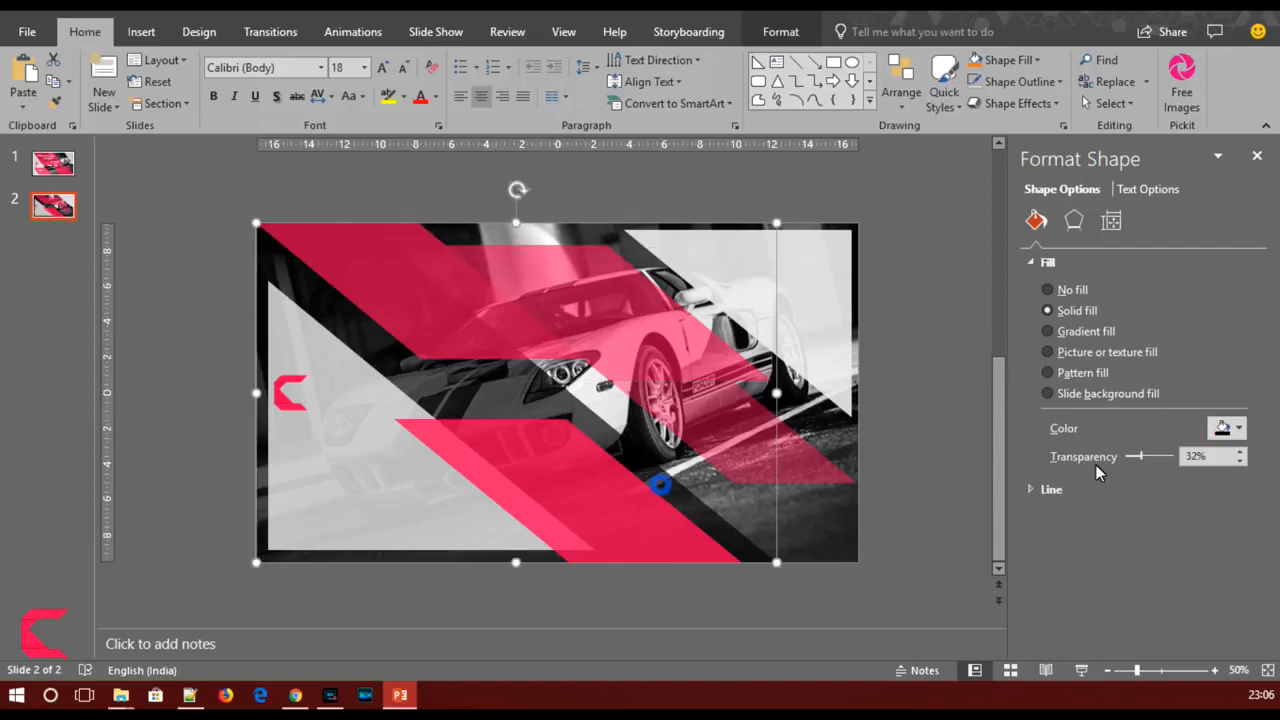
{"action": "left_click_drag", "start_coordinate": [1143, 459], "coordinate": [1131, 455]}
{"action": "left_click", "coordinate": [918, 466]}
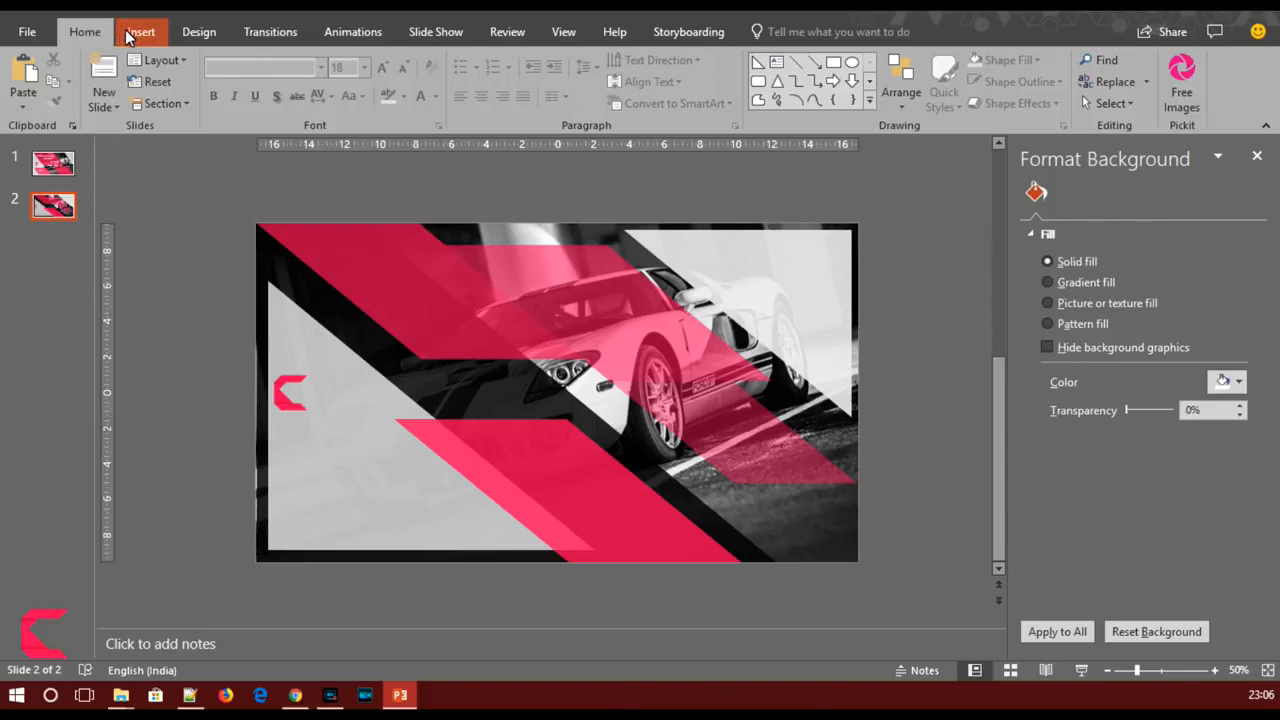
- Recolour the lower-right pink parallelogram black and set its fill transparency to 28%
{"action": "left_click", "coordinate": [711, 444]}
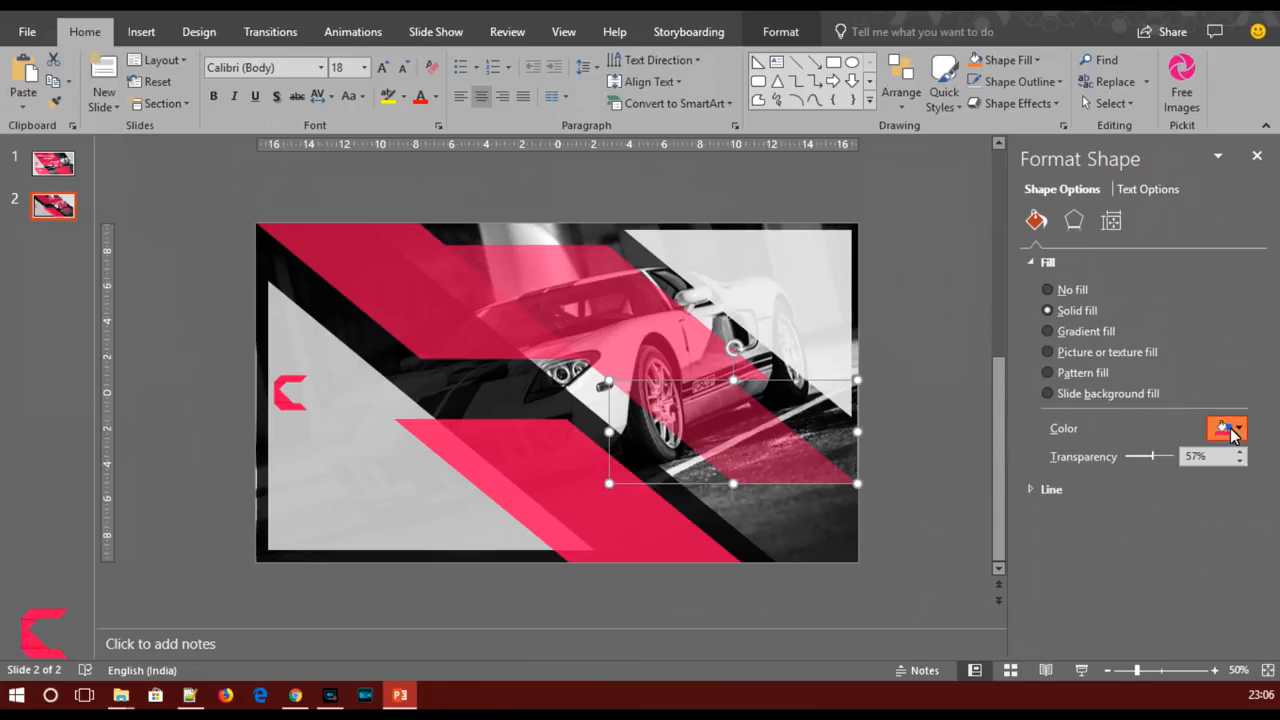
{"action": "left_click", "coordinate": [1232, 432]}
{"action": "left_click", "coordinate": [1133, 472]}
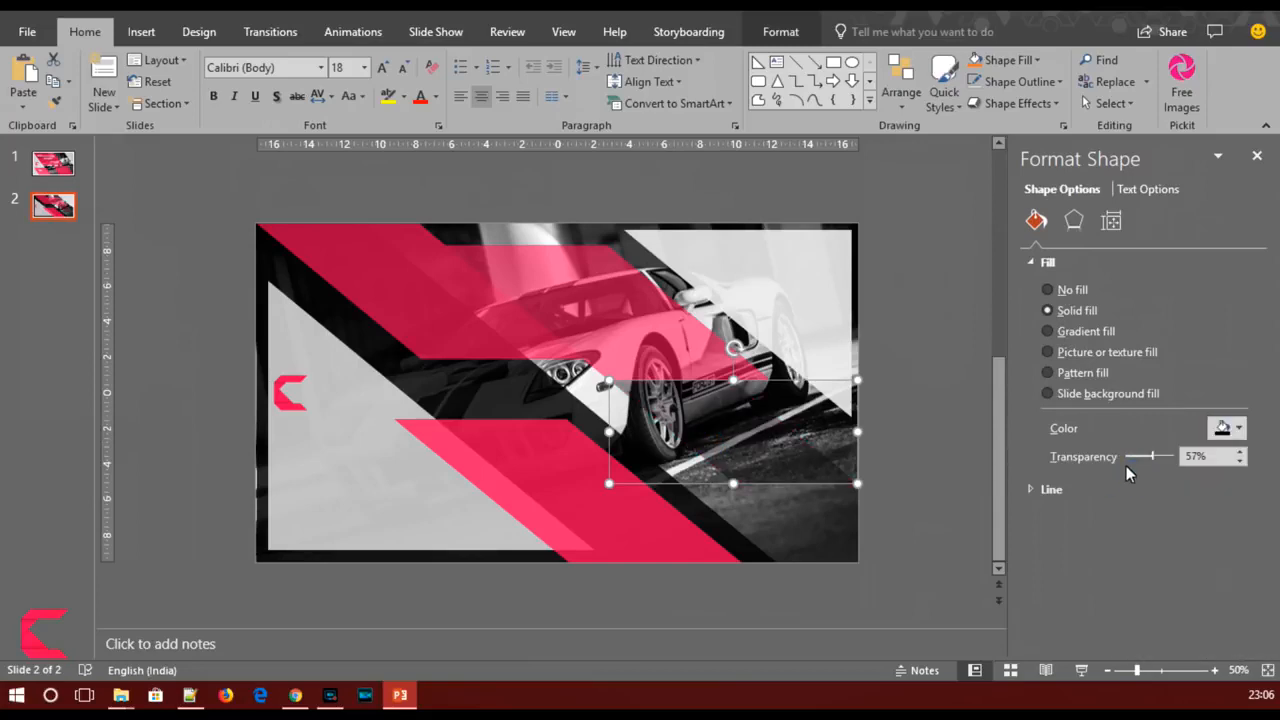
{"action": "left_click_drag", "start_coordinate": [1151, 458], "coordinate": [1138, 458]}
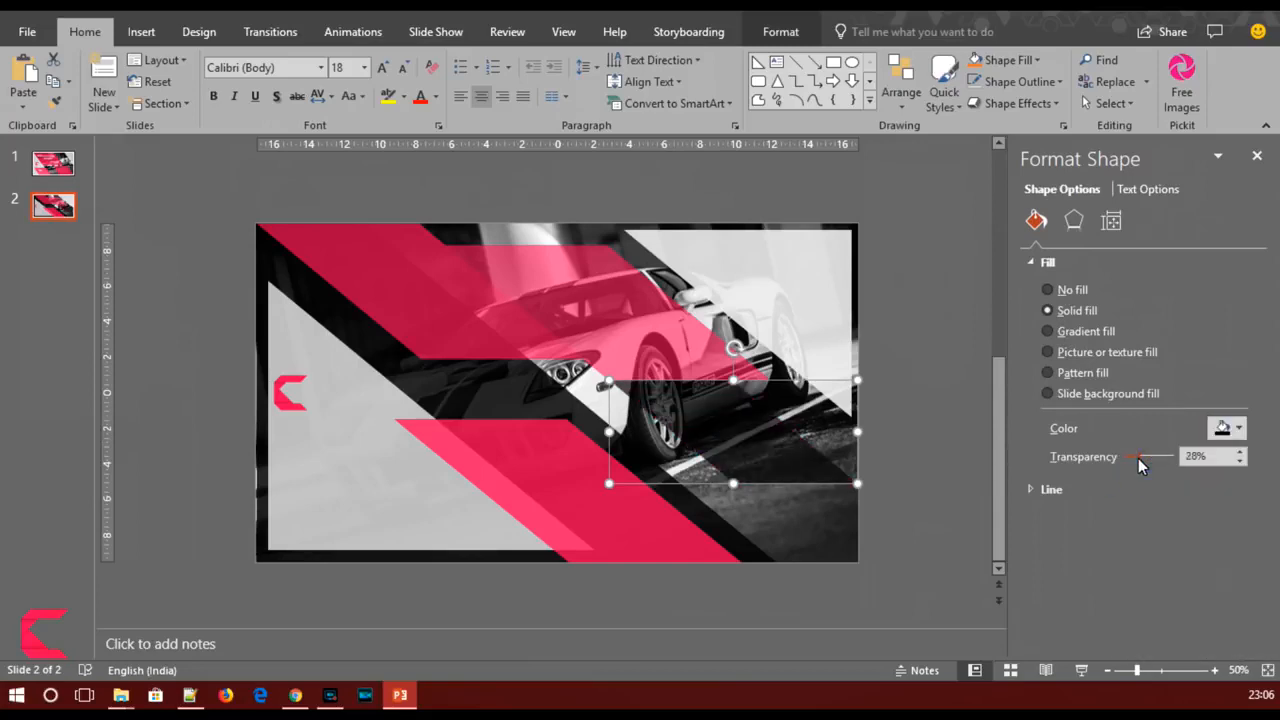
{"action": "left_click", "coordinate": [910, 401]}
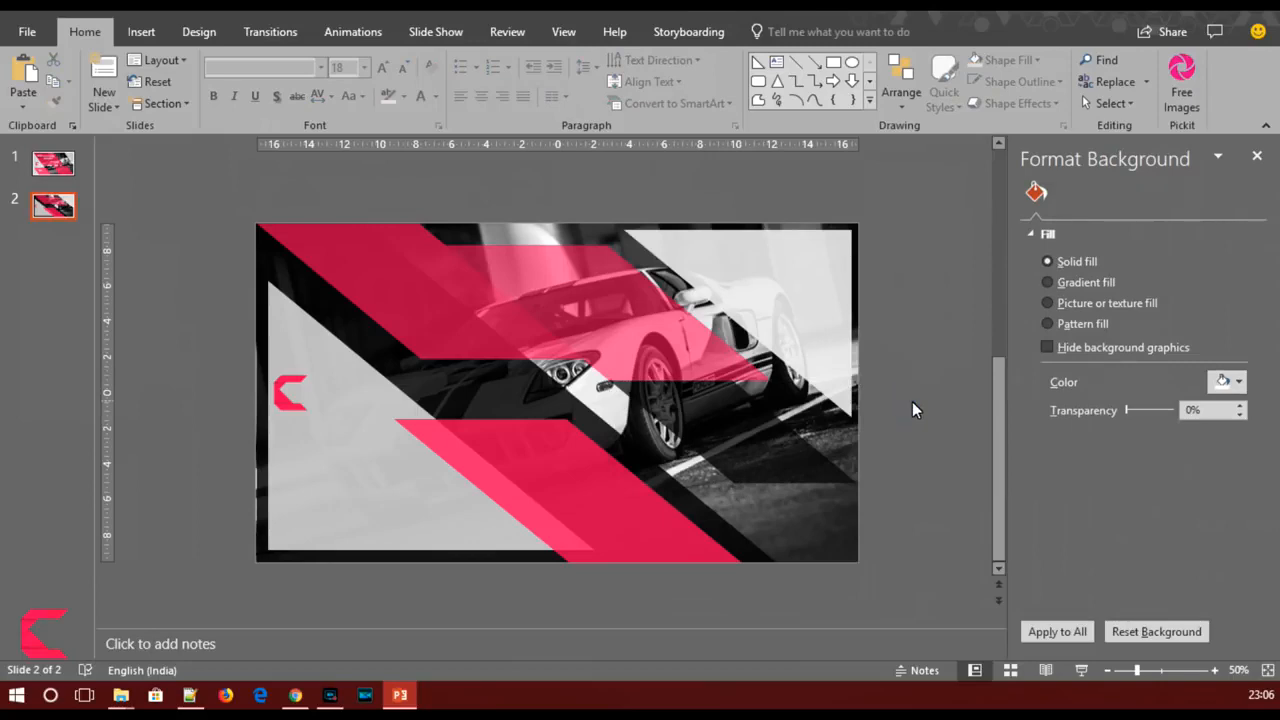
- Reposition the black parallelogram slightly higher so it overlaps the lower edge of the pink parallelogram above it
{"action": "left_click", "coordinate": [712, 436]}
{"action": "left_click_drag", "start_coordinate": [708, 423], "coordinate": [706, 402]}
{"action": "left_click", "coordinate": [945, 463]}
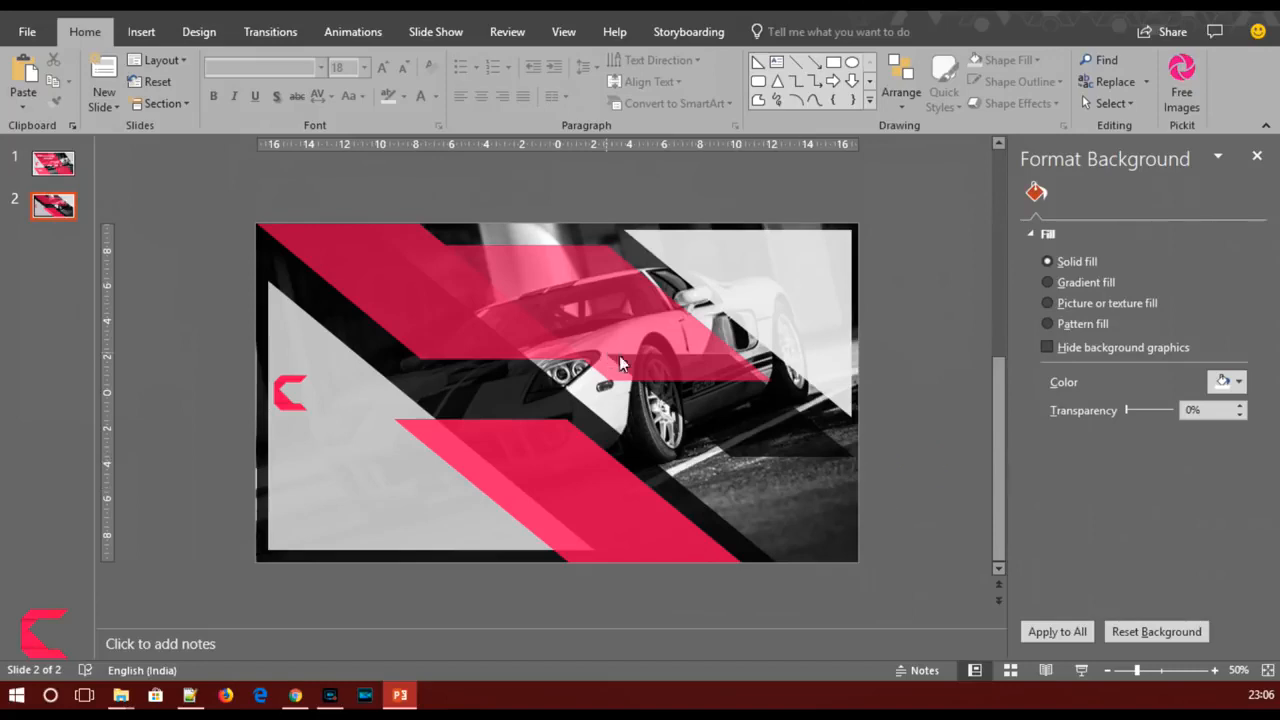
{"action": "left_click_drag", "start_coordinate": [729, 405], "coordinate": [725, 428]}
{"action": "left_click", "coordinate": [920, 443]}
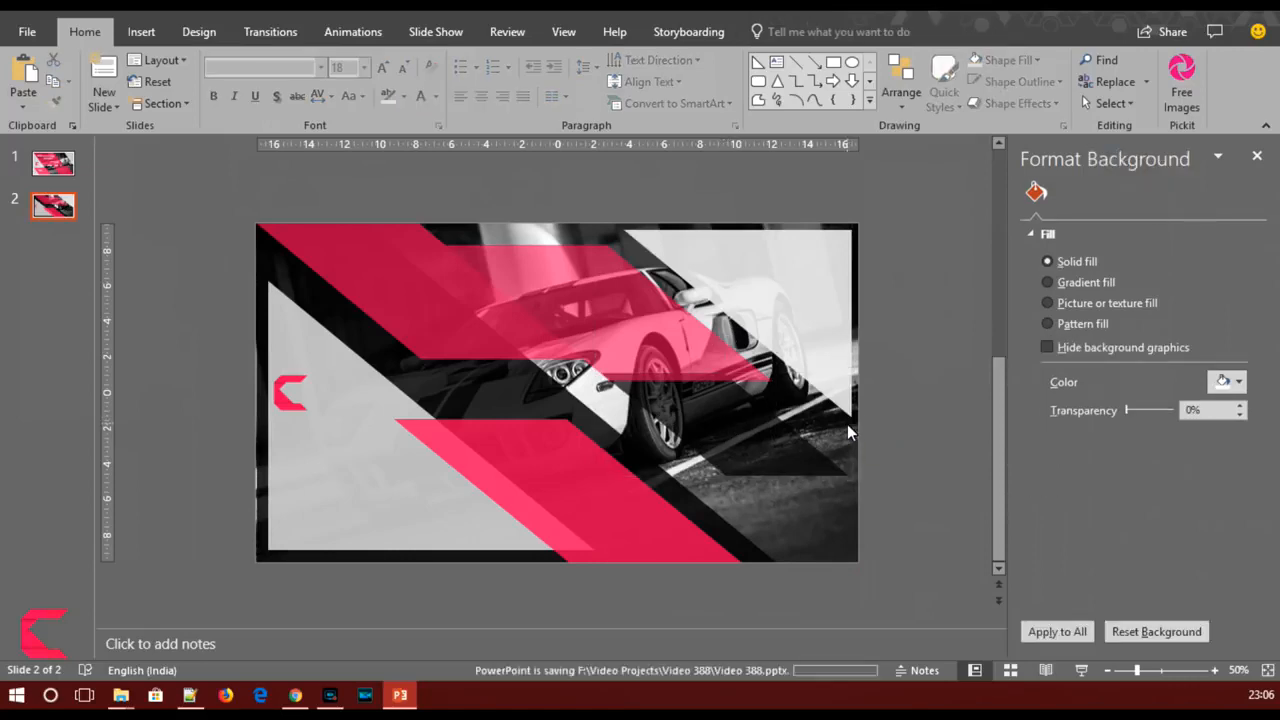
- Insert a text box over the upper pink parallelograms and enter DELIVERING
{"action": "left_click", "coordinate": [141, 31]}
{"action": "left_click", "coordinate": [845, 85]}
{"action": "left_click_drag", "start_coordinate": [378, 261], "coordinate": [623, 287]}
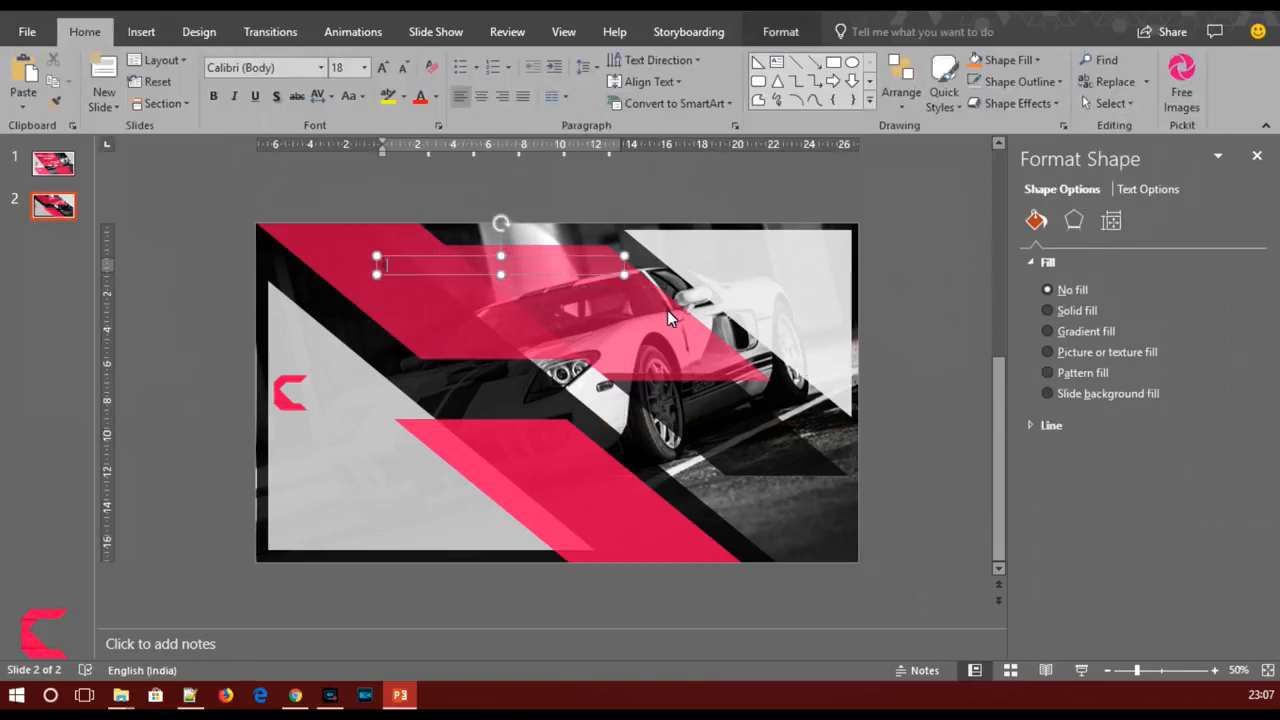
{"action": "type", "text": "DELIVERING INNOVATIVE"}
{"action": "key", "text": "BackSpace"}
{"action": "key", "text": "BackSpace"}
{"action": "key", "text": "BackSpace"}
{"action": "key", "text": "BackSpace"}
{"action": "key", "text": "BackSpace"}
{"action": "key", "text": "BackSpace"}
{"action": "key", "text": "BackSpace"}
{"action": "key", "text": "BackSpace"}
{"action": "key", "text": "BackSpace"}
{"action": "key", "text": "BackSpace"}
{"action": "key", "text": "BackSpace"}
{"action": "key", "text": "BackSpace"}
{"action": "type", "text": "G"}
- Duplicate the DELIVERING text box directly below and replace the copy's text with INNOVATIVE SOLUTIONS
{"action": "left_click", "coordinate": [440, 257]}
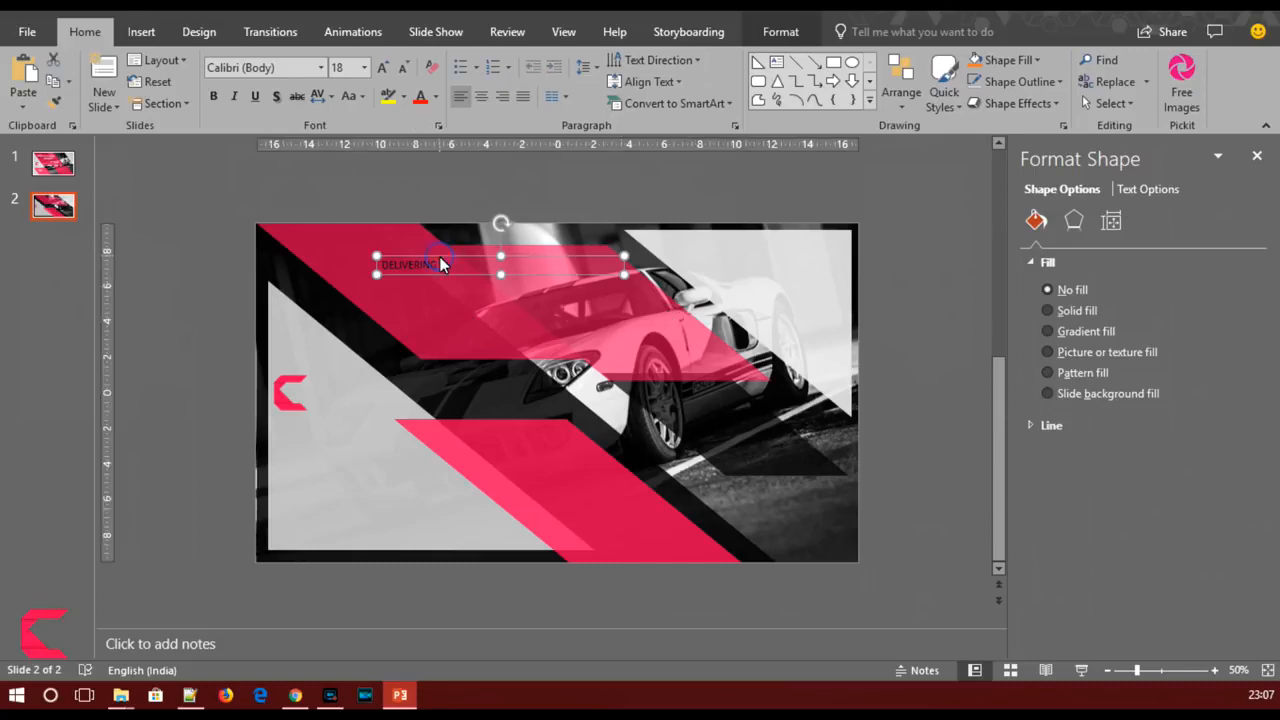
{"action": "key", "text": "ctrl+v"}
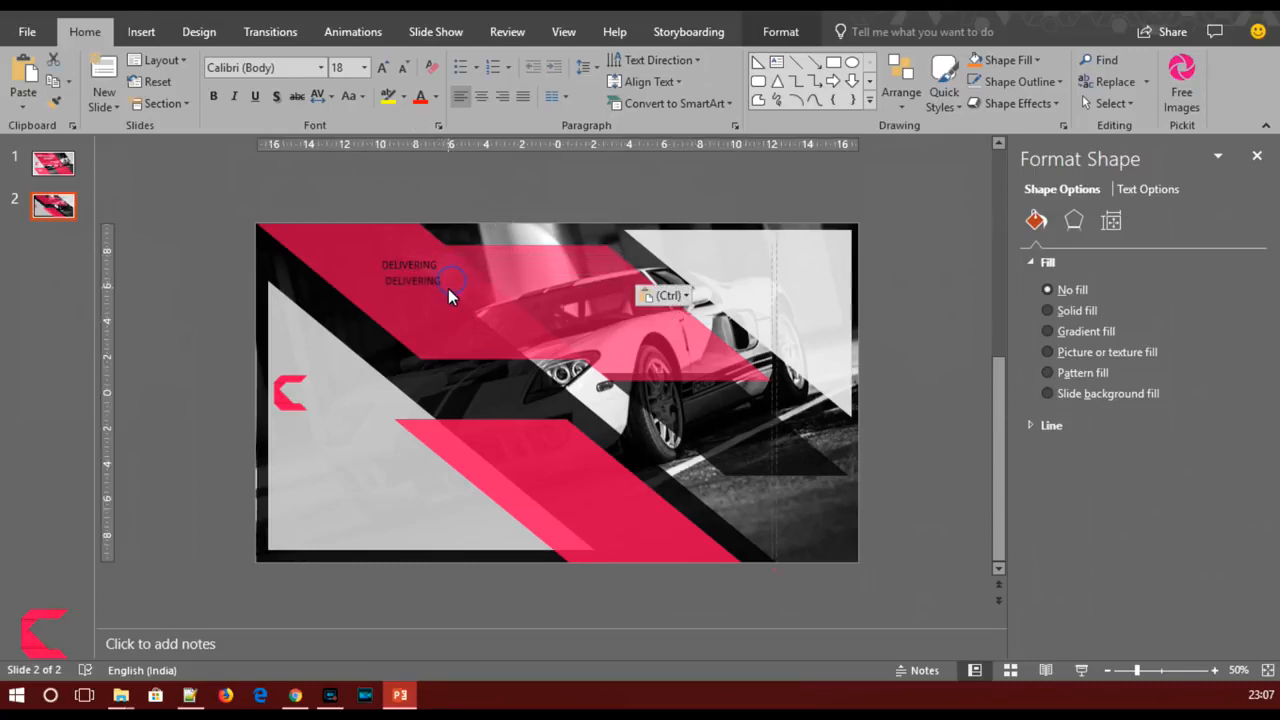
{"action": "triple_click", "coordinate": [392, 281]}
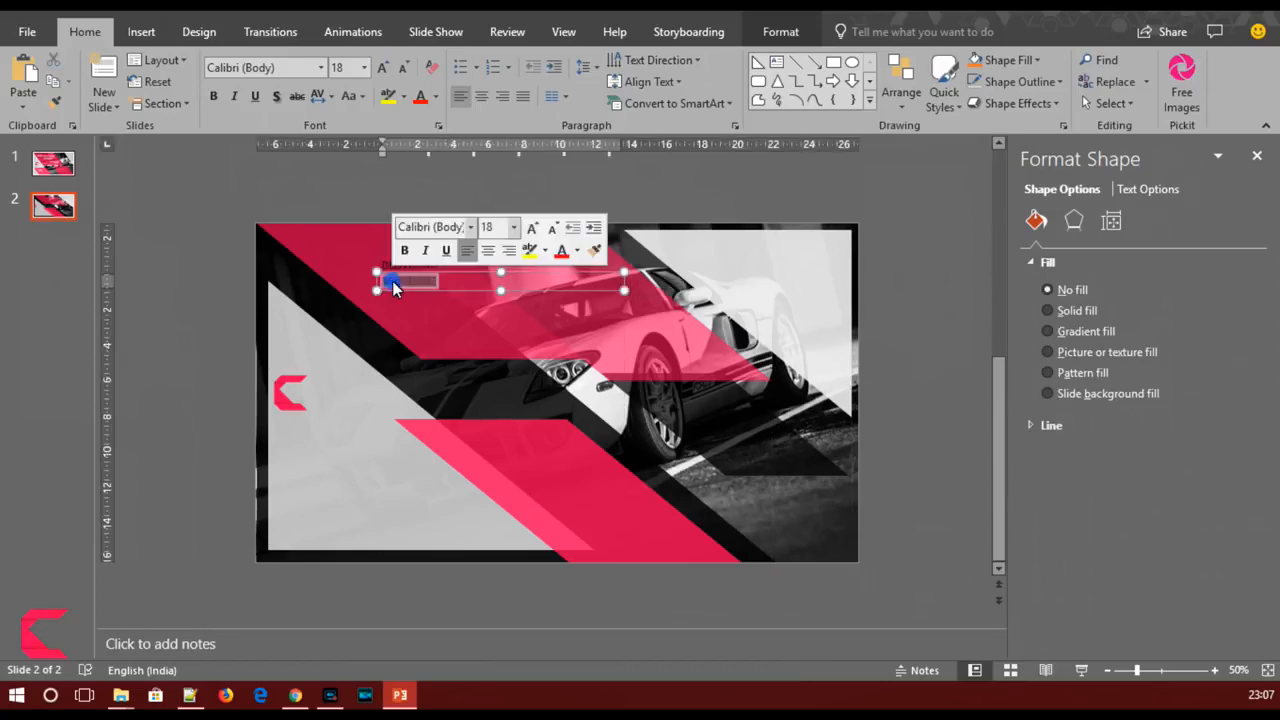
{"action": "key", "text": "BackSpace"}
{"action": "type", "text": "INNOVATIVE SOLUTIONS"}
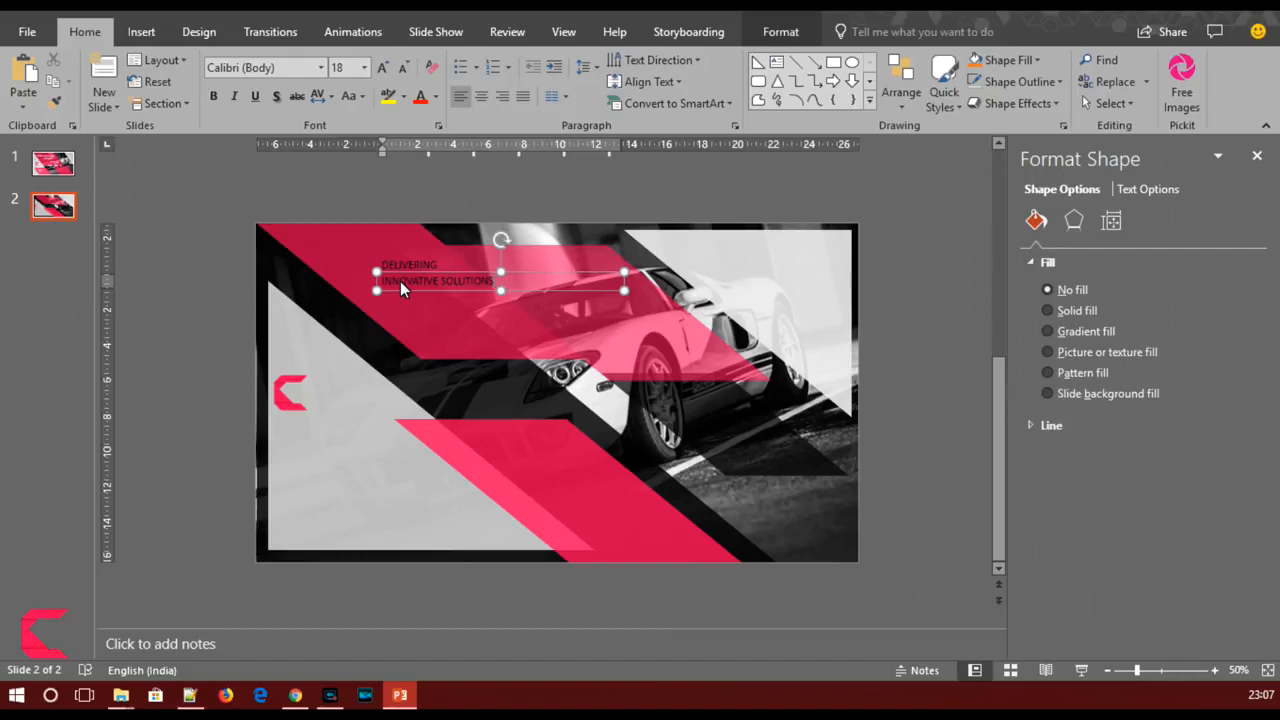
{"action": "triple_click", "coordinate": [400, 281]}
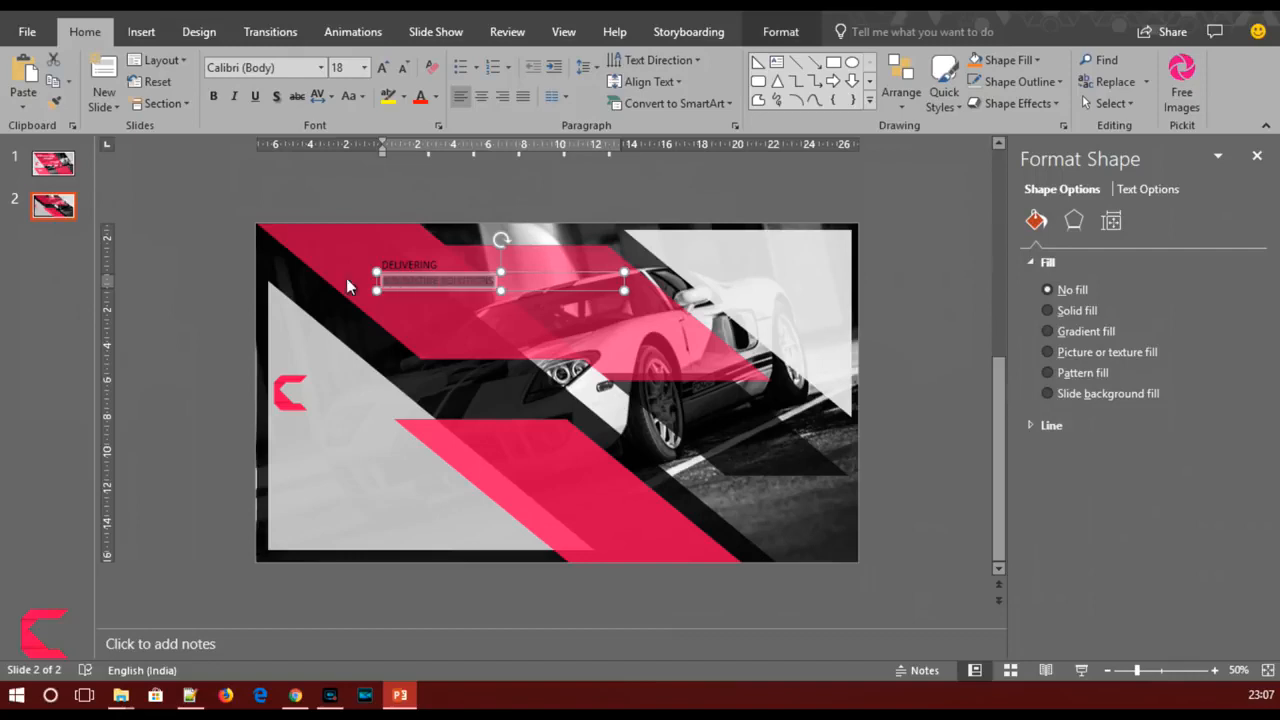
{"action": "left_click", "coordinate": [291, 72]}
{"action": "type", "text": "Kr"}
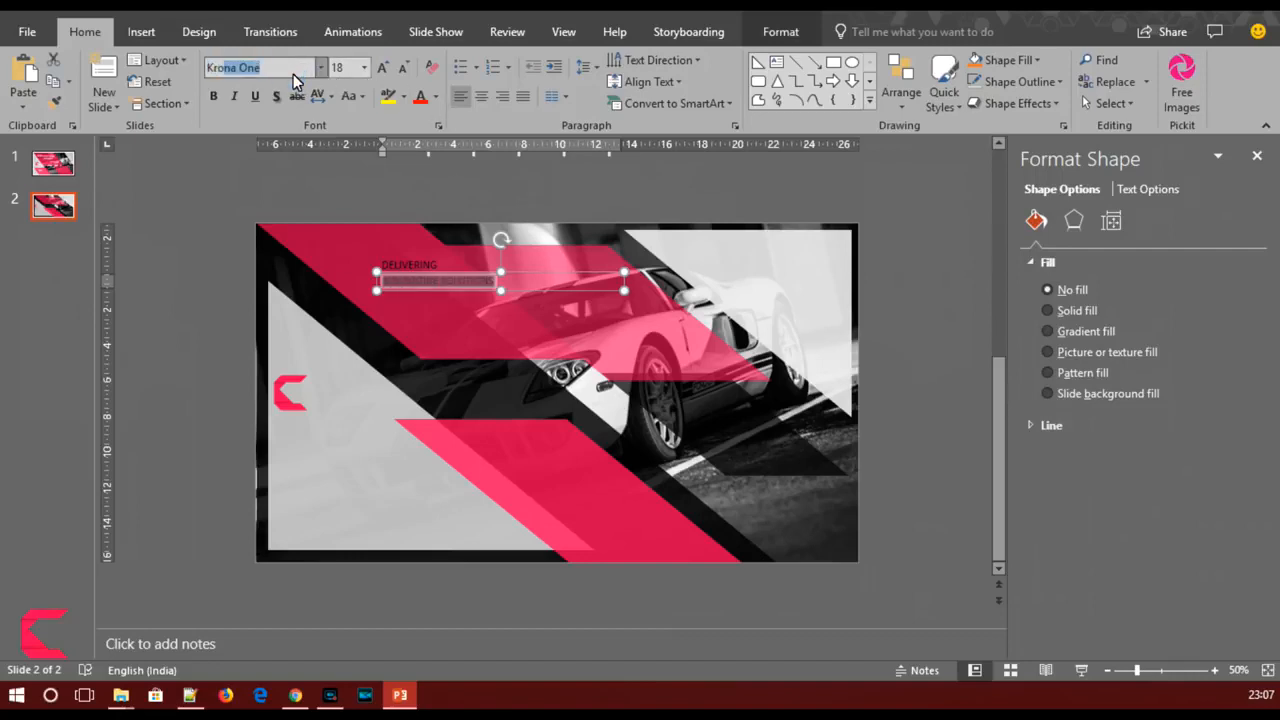
{"action": "type", "text": "o\\"}
{"action": "key", "text": "Return"}
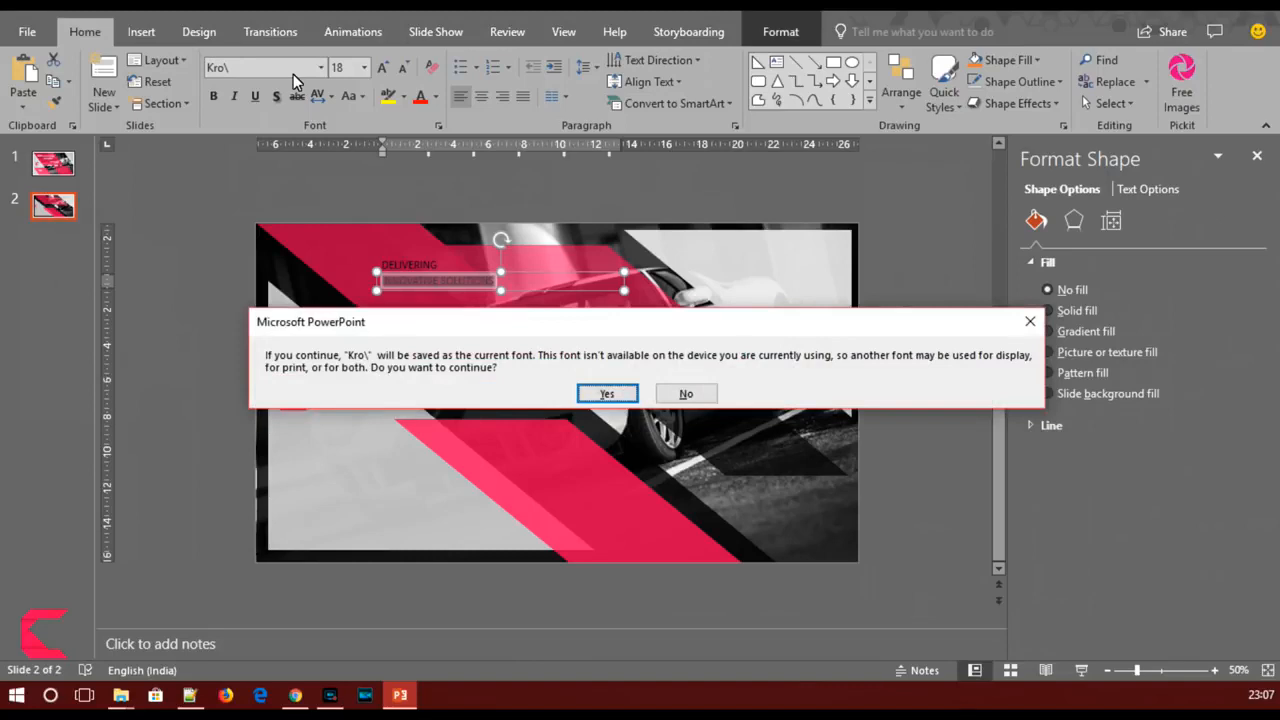
{"action": "left_click", "coordinate": [686, 393]}
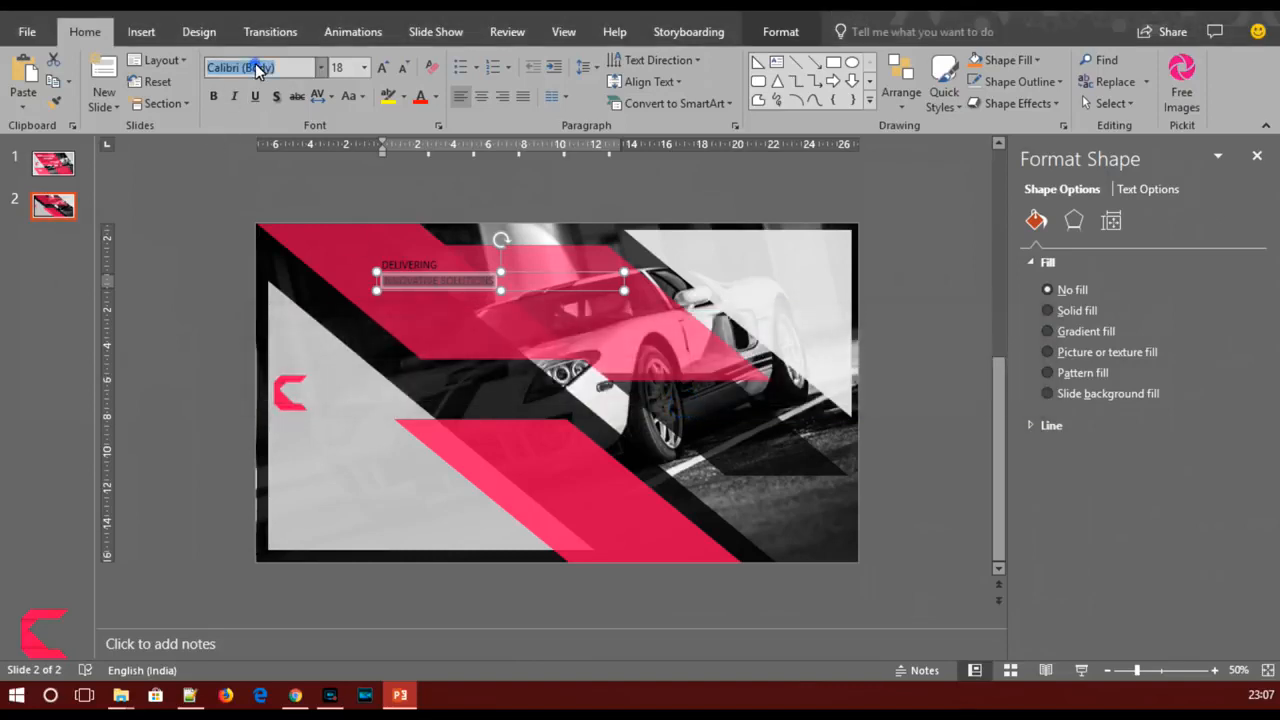
- Set the INNOVATIVE SOLUTIONS text to the Krona One font and colour it white
{"action": "type", "text": "Krona One"}
{"action": "key", "text": "Return"}
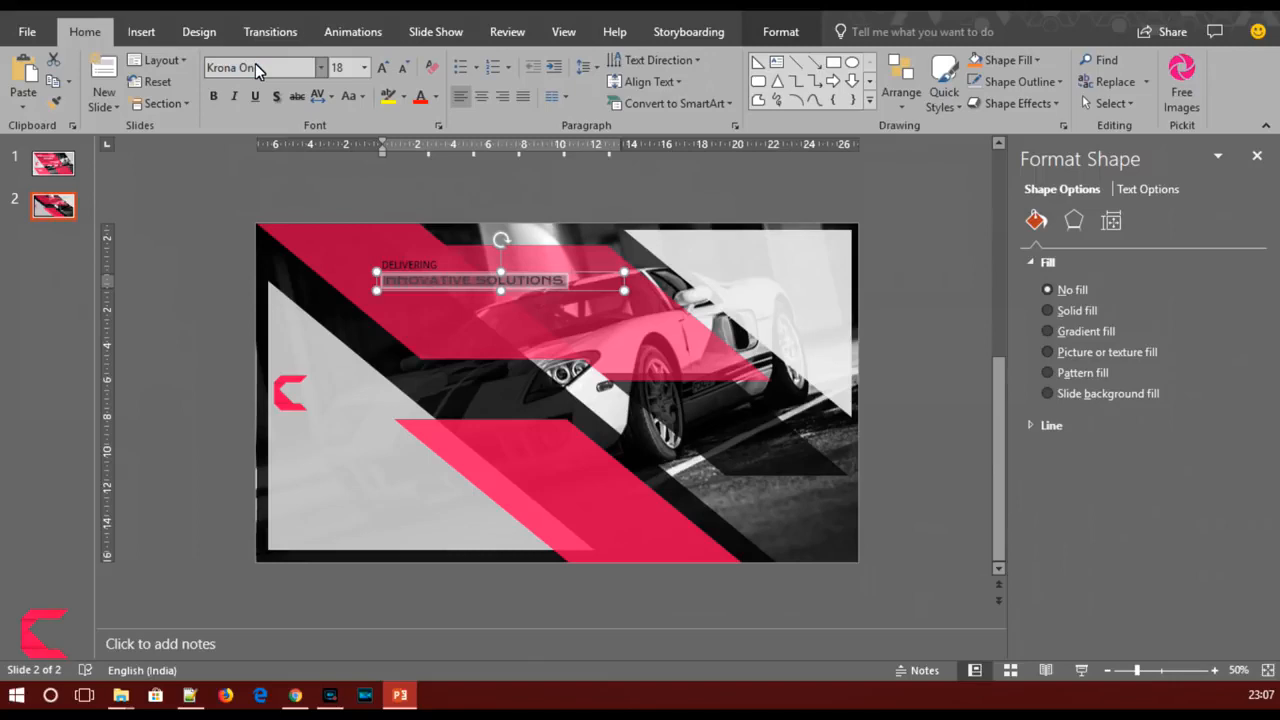
{"action": "left_click", "coordinate": [350, 96]}
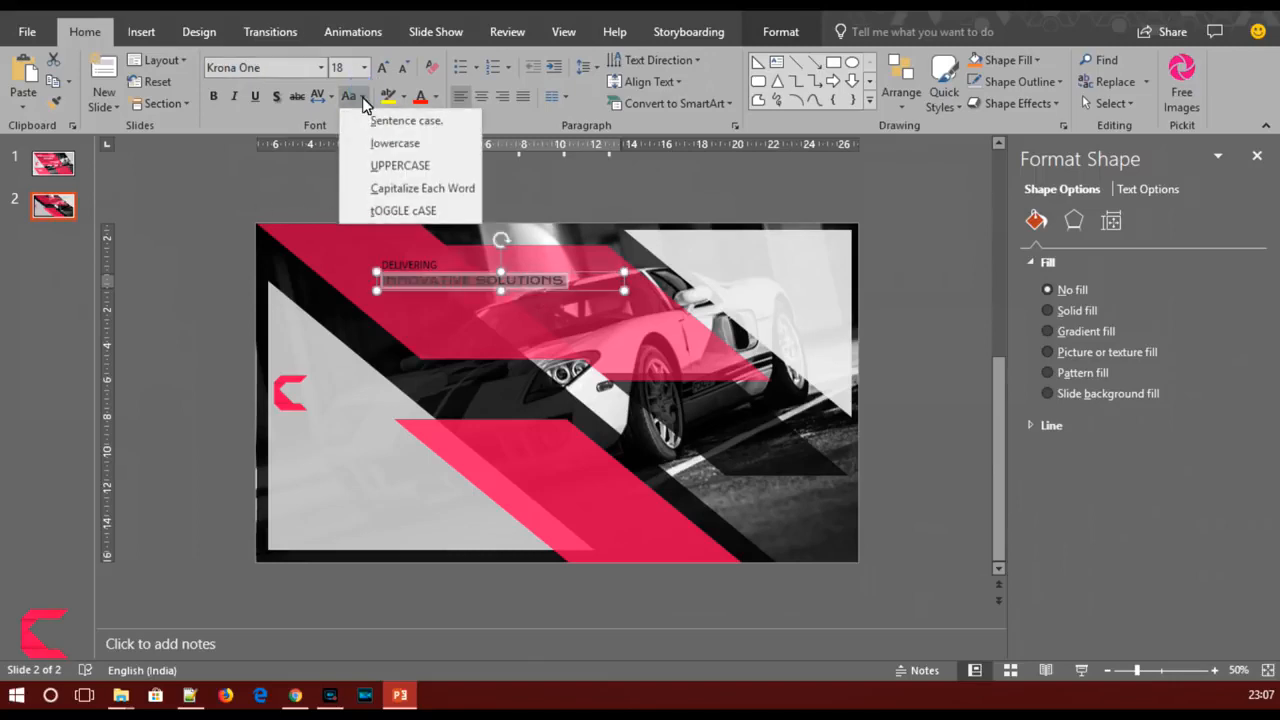
{"action": "left_click", "coordinate": [355, 97]}
{"action": "left_click", "coordinate": [435, 96]}
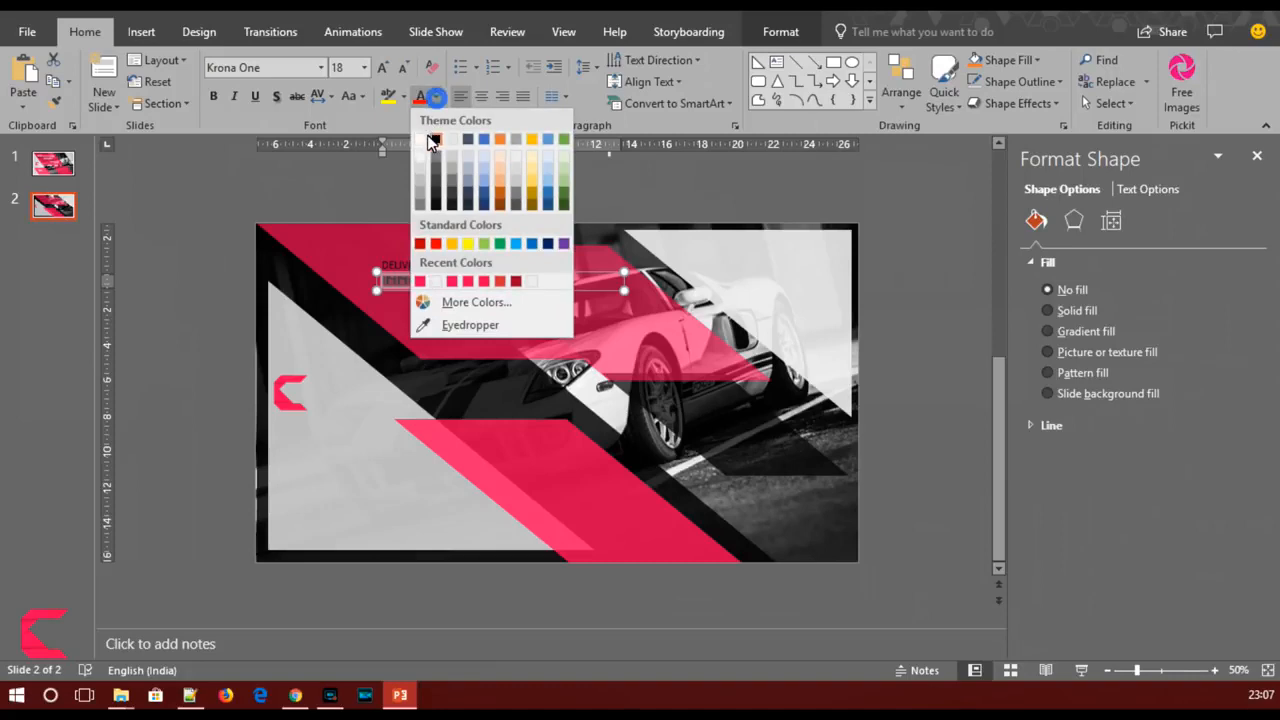
{"action": "left_click", "coordinate": [424, 137]}
- Enlarge INNOVATIVE SOLUTIONS to size 32, widen its text box and shift it slightly right beneath DELIVERING
{"action": "left_click", "coordinate": [383, 67]}
{"action": "left_click", "coordinate": [383, 67]}
{"action": "left_click", "coordinate": [383, 67]}
{"action": "left_click", "coordinate": [383, 67]}
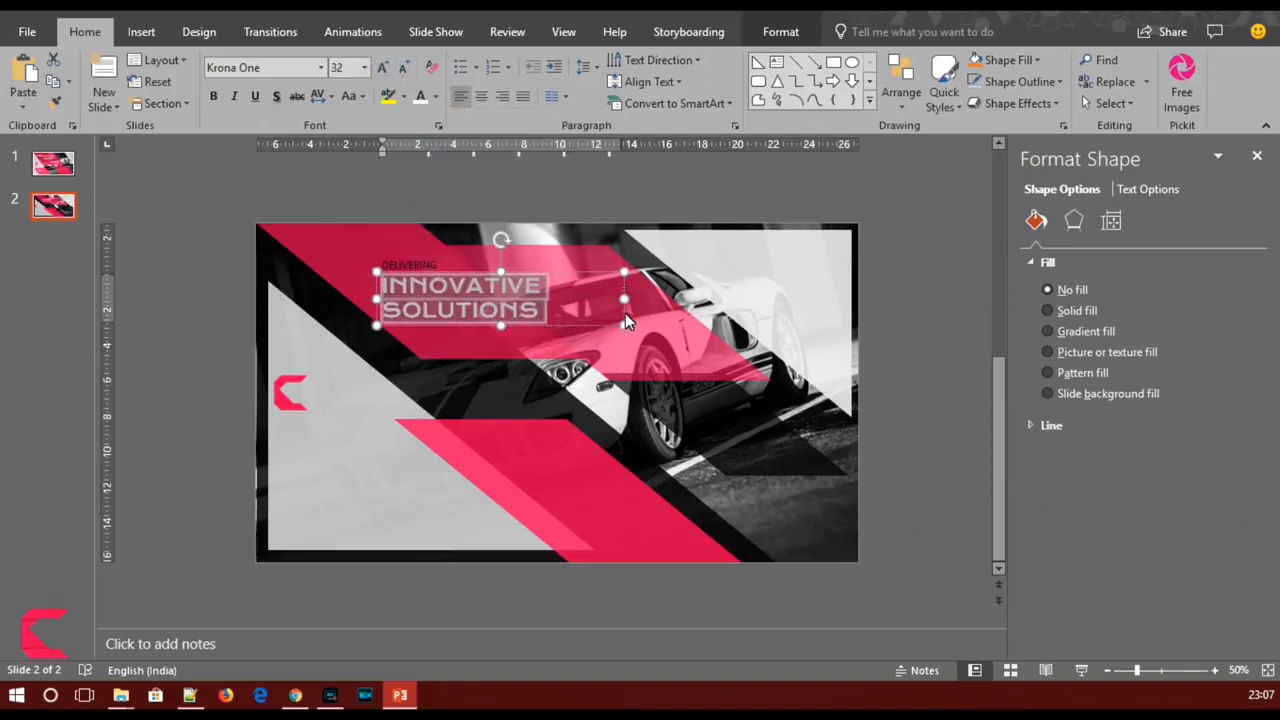
{"action": "left_click_drag", "start_coordinate": [624, 298], "coordinate": [687, 298]}
{"action": "left_click_drag", "start_coordinate": [552, 274], "coordinate": [585, 273]}
- Format the DELIVERING text in white Krona One to match INNOVATIVE SOLUTIONS
{"action": "double_click", "coordinate": [421, 266]}
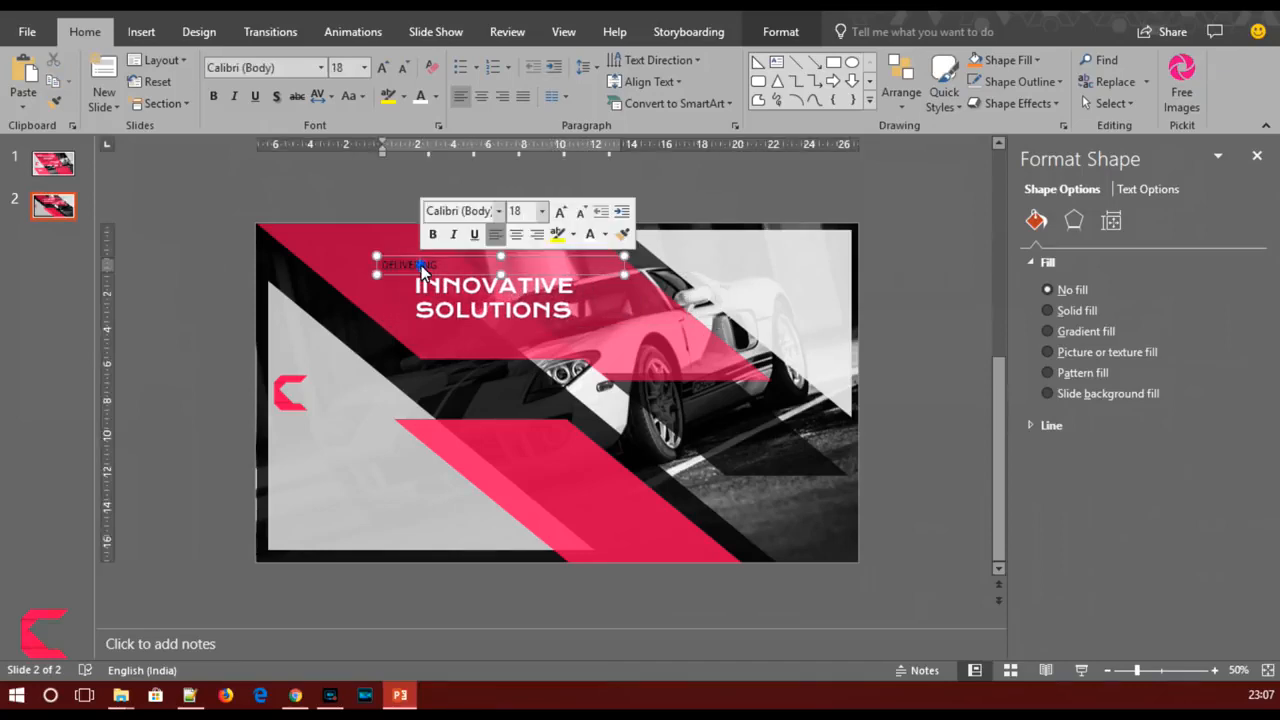
{"action": "left_click", "coordinate": [297, 69]}
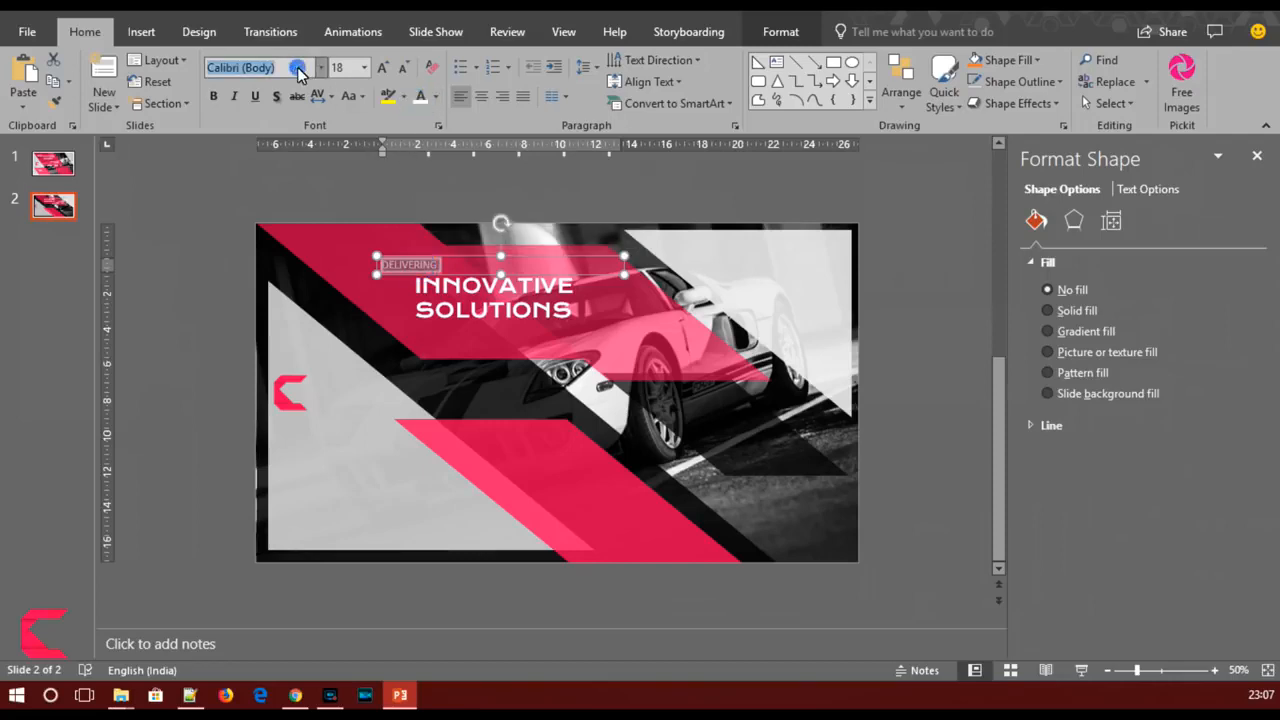
{"action": "type", "text": "Krona One"}
{"action": "key", "text": "Return"}
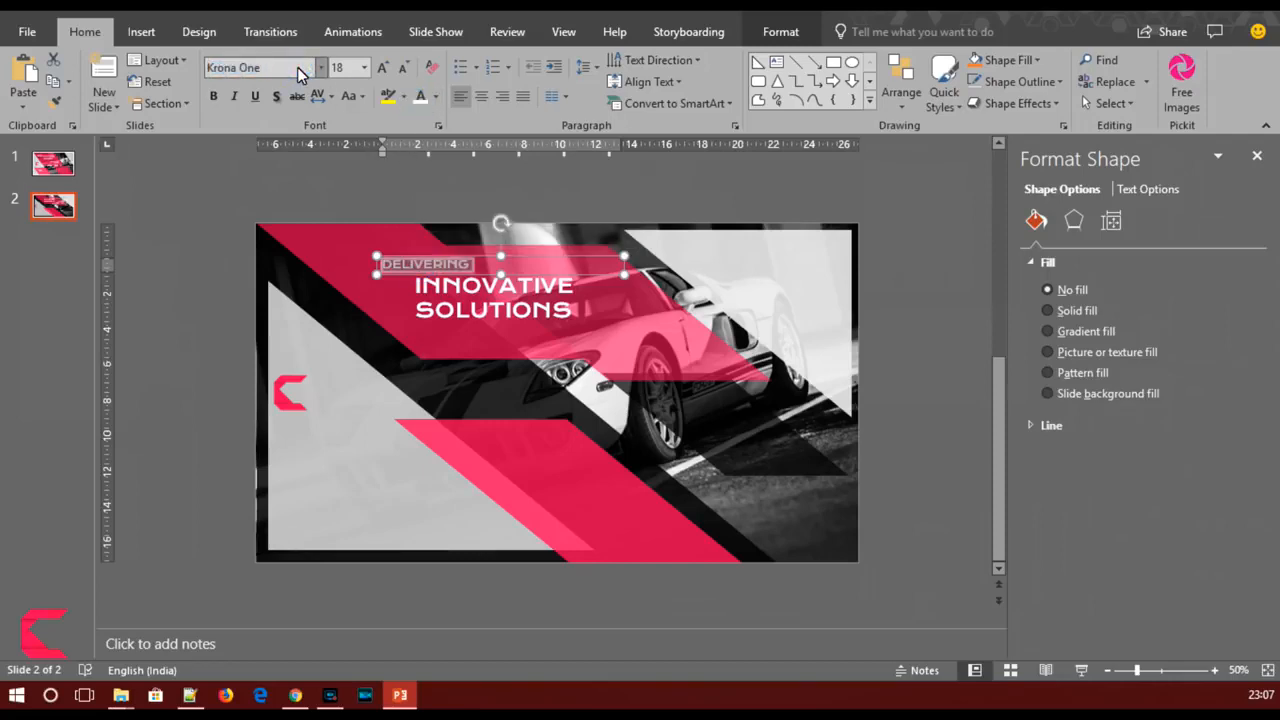
{"action": "left_click", "coordinate": [910, 420]}
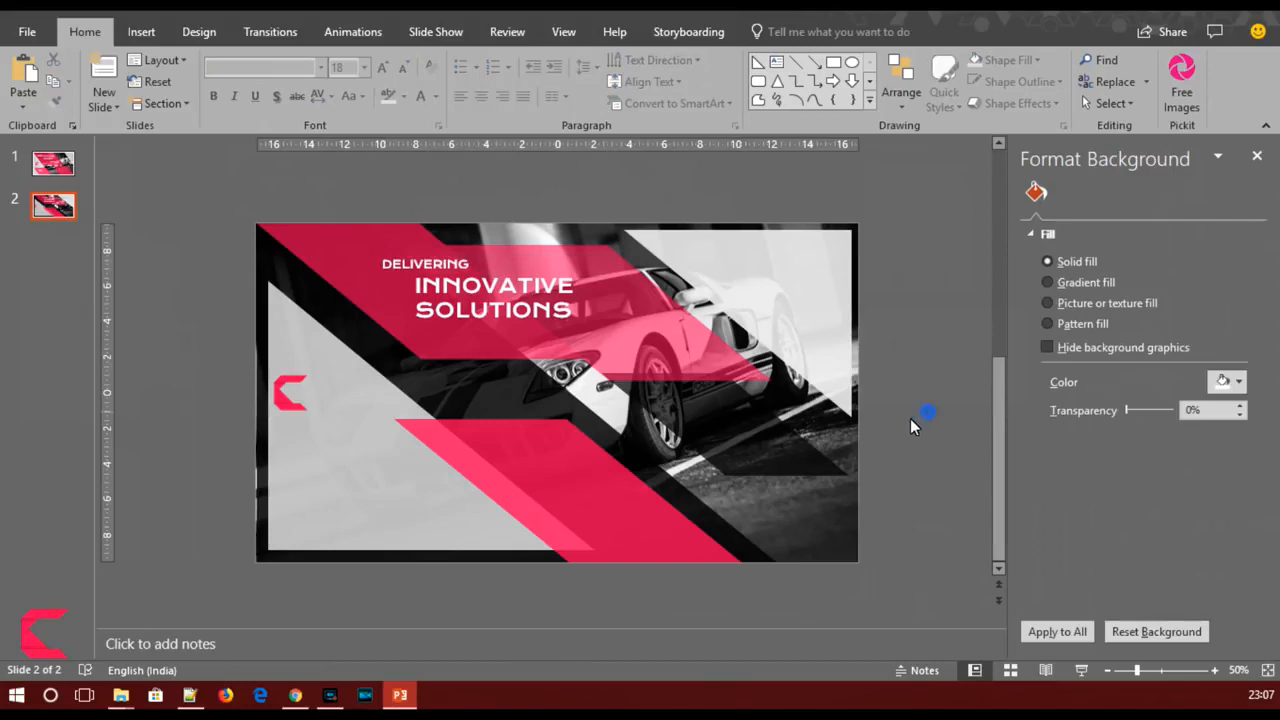
{"action": "left_click", "coordinate": [438, 263]}
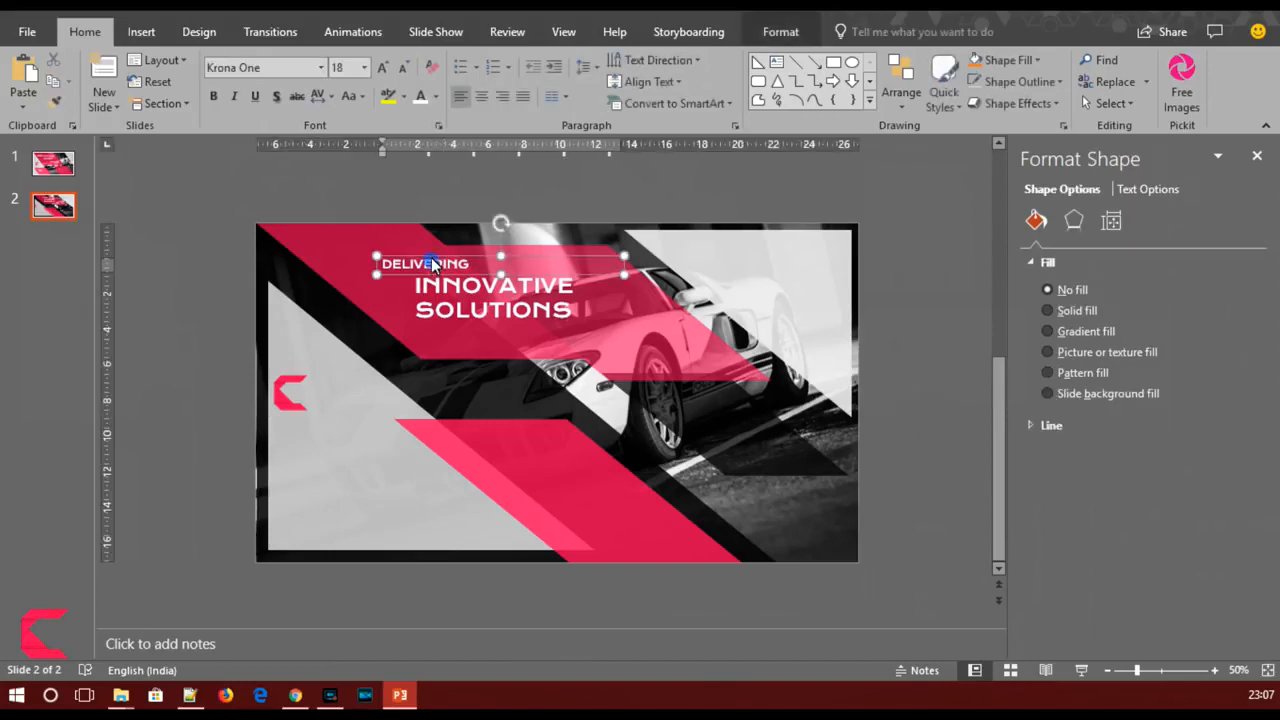